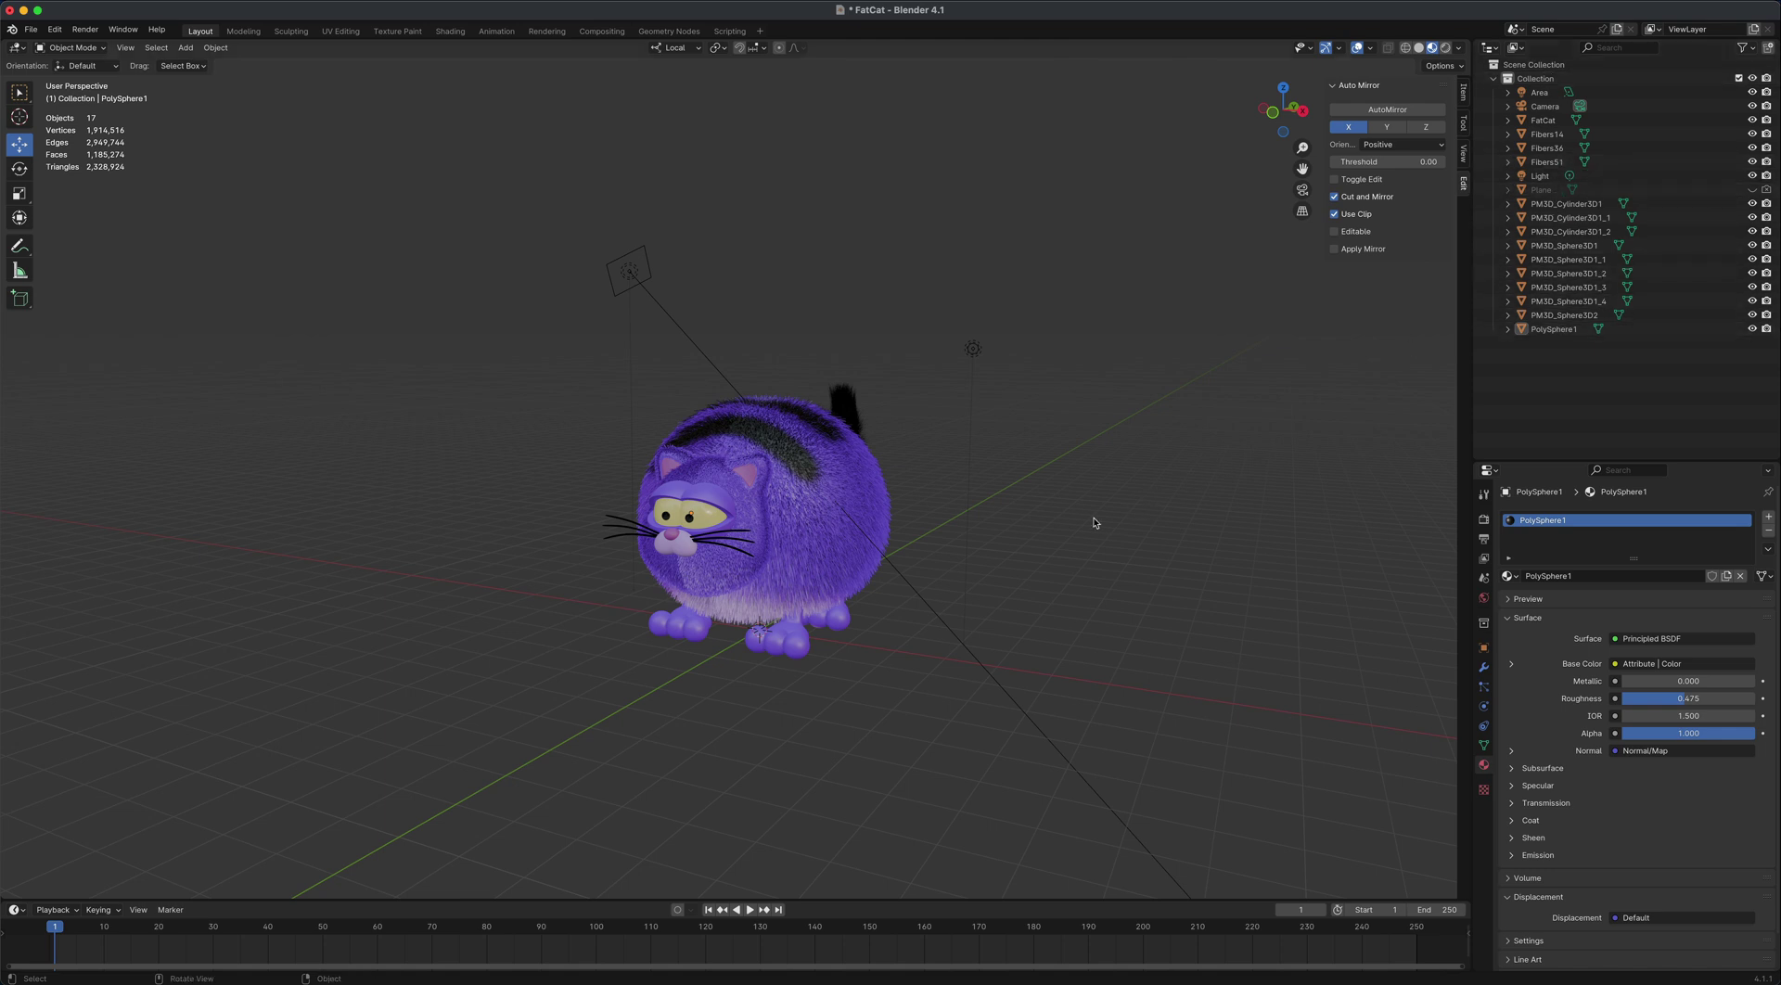
- Select the cat's tail object Fibers36 and frame the view on it
key(alt)
click(848, 407)
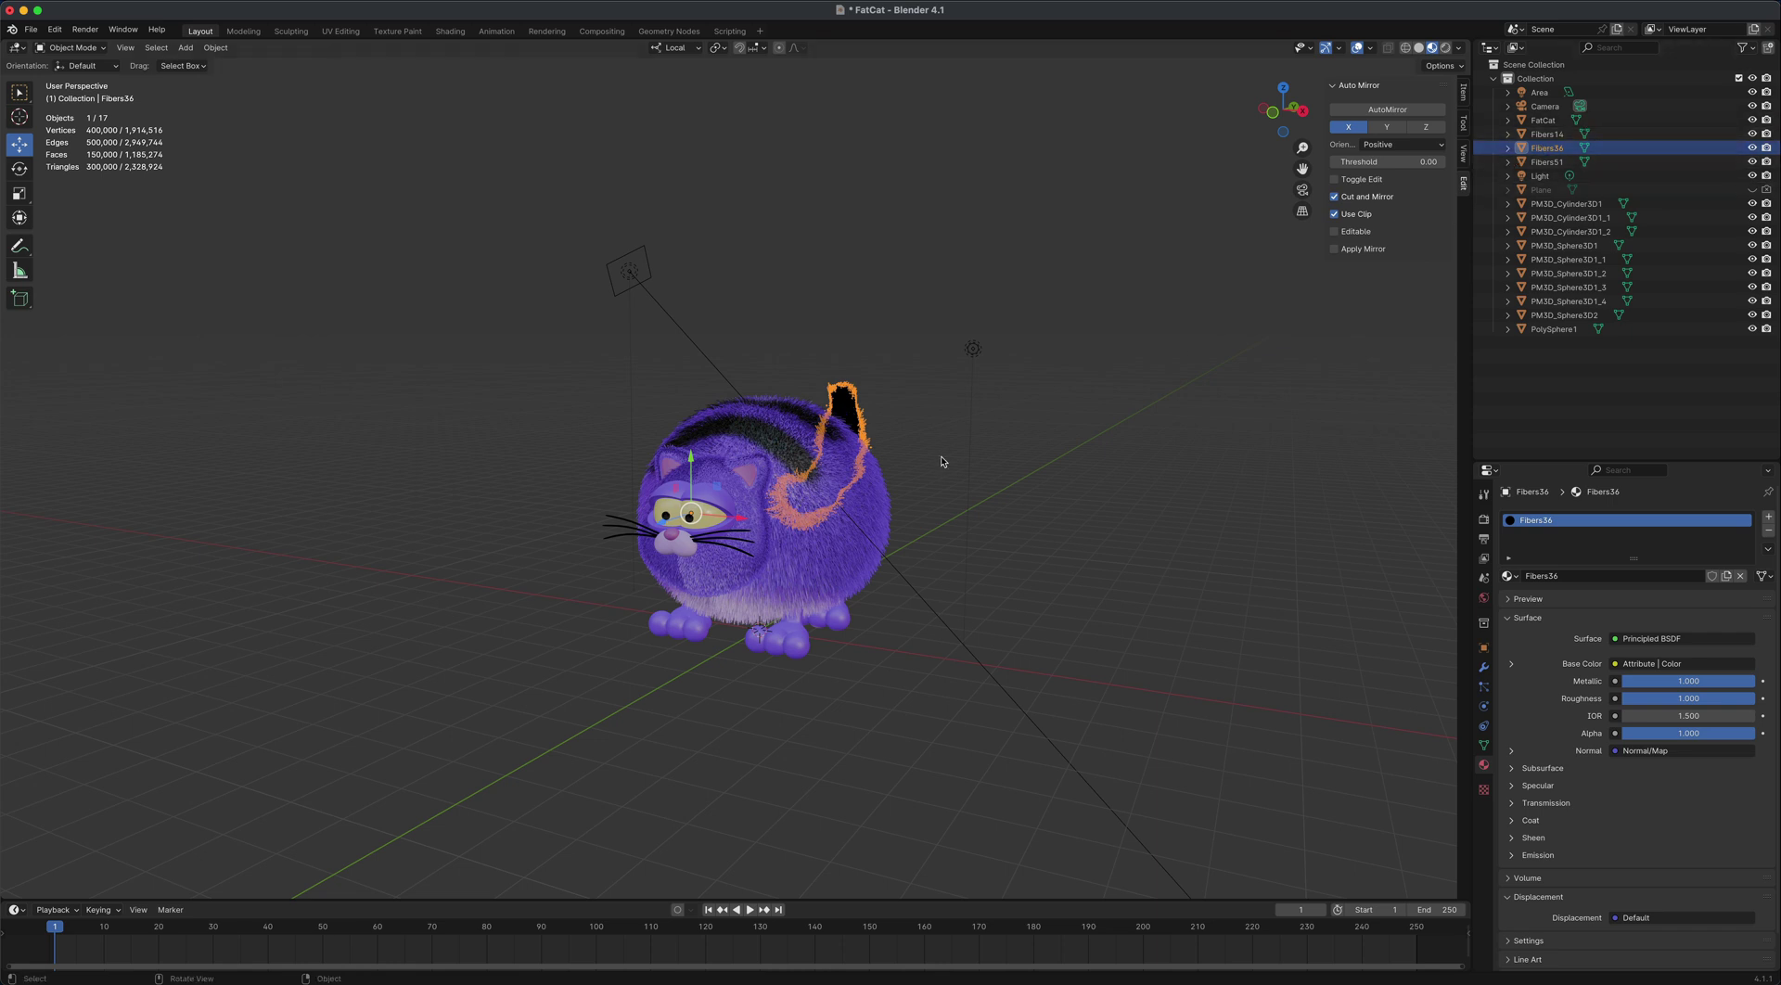
key(KP_Decimal)
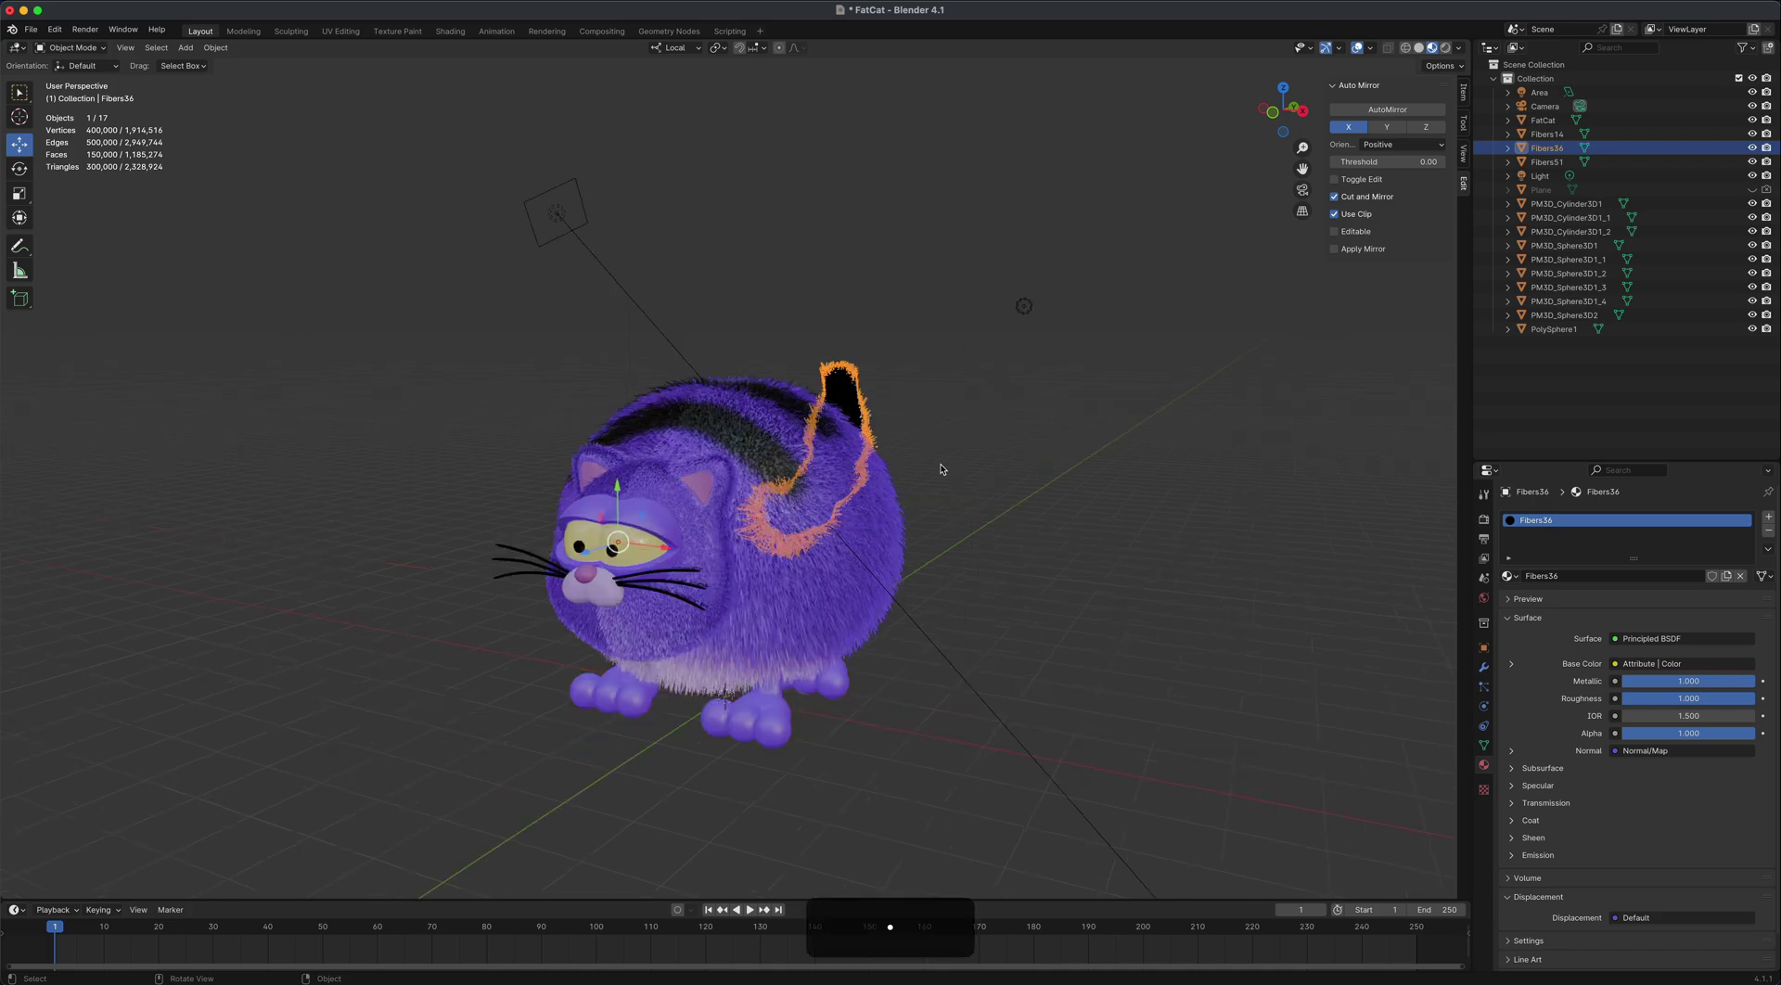
scroll(1125, 562, down, 5)
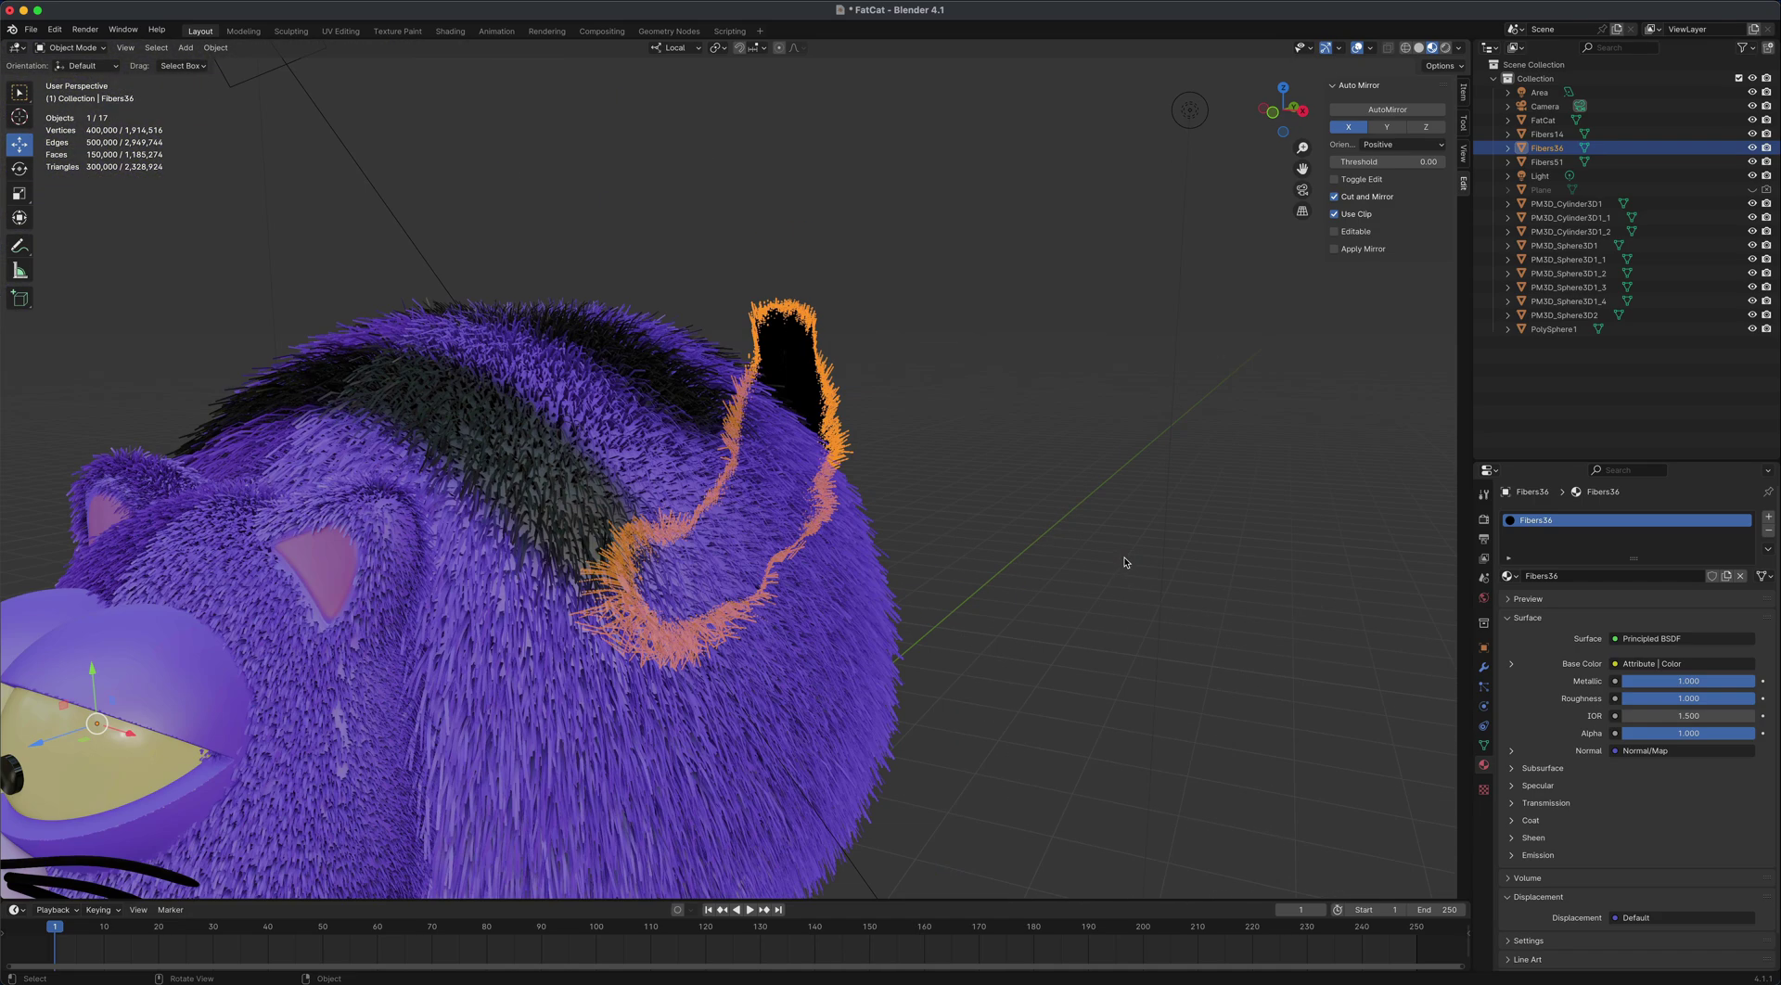
middle_drag(1077, 591, 973, 616)
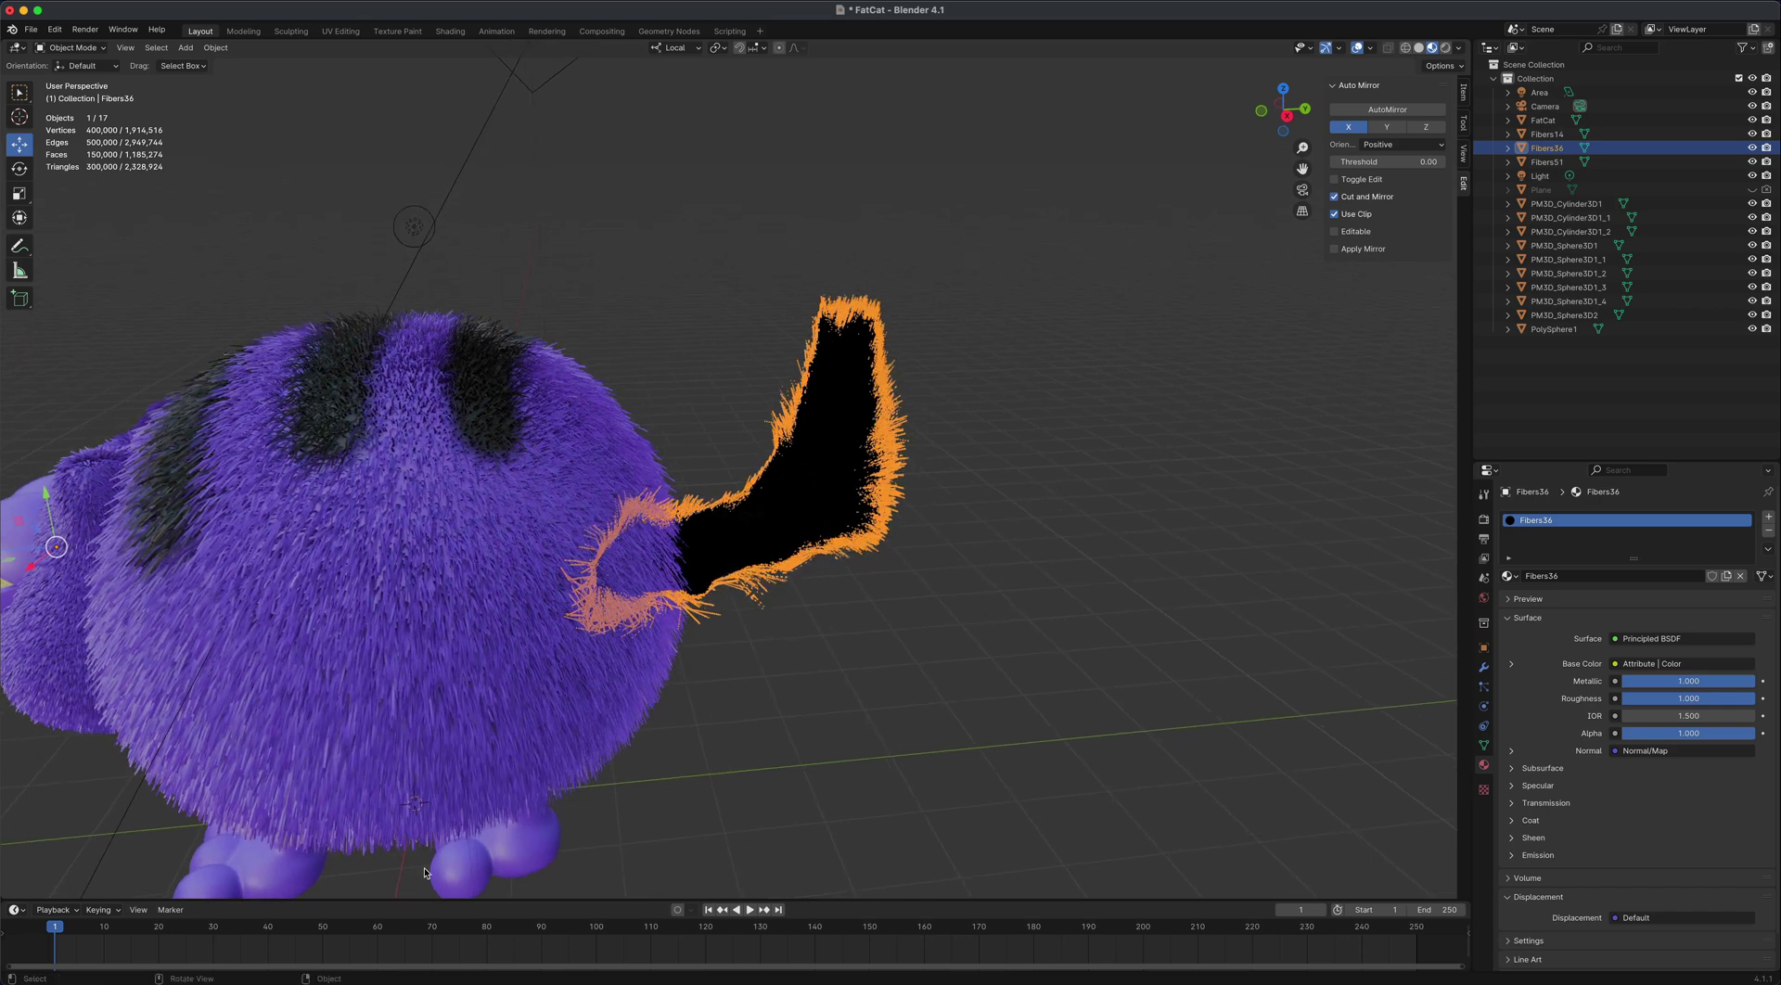
- Select and frame the cat's feet mesh, then deselect and orbit in on the cat
click(286, 875)
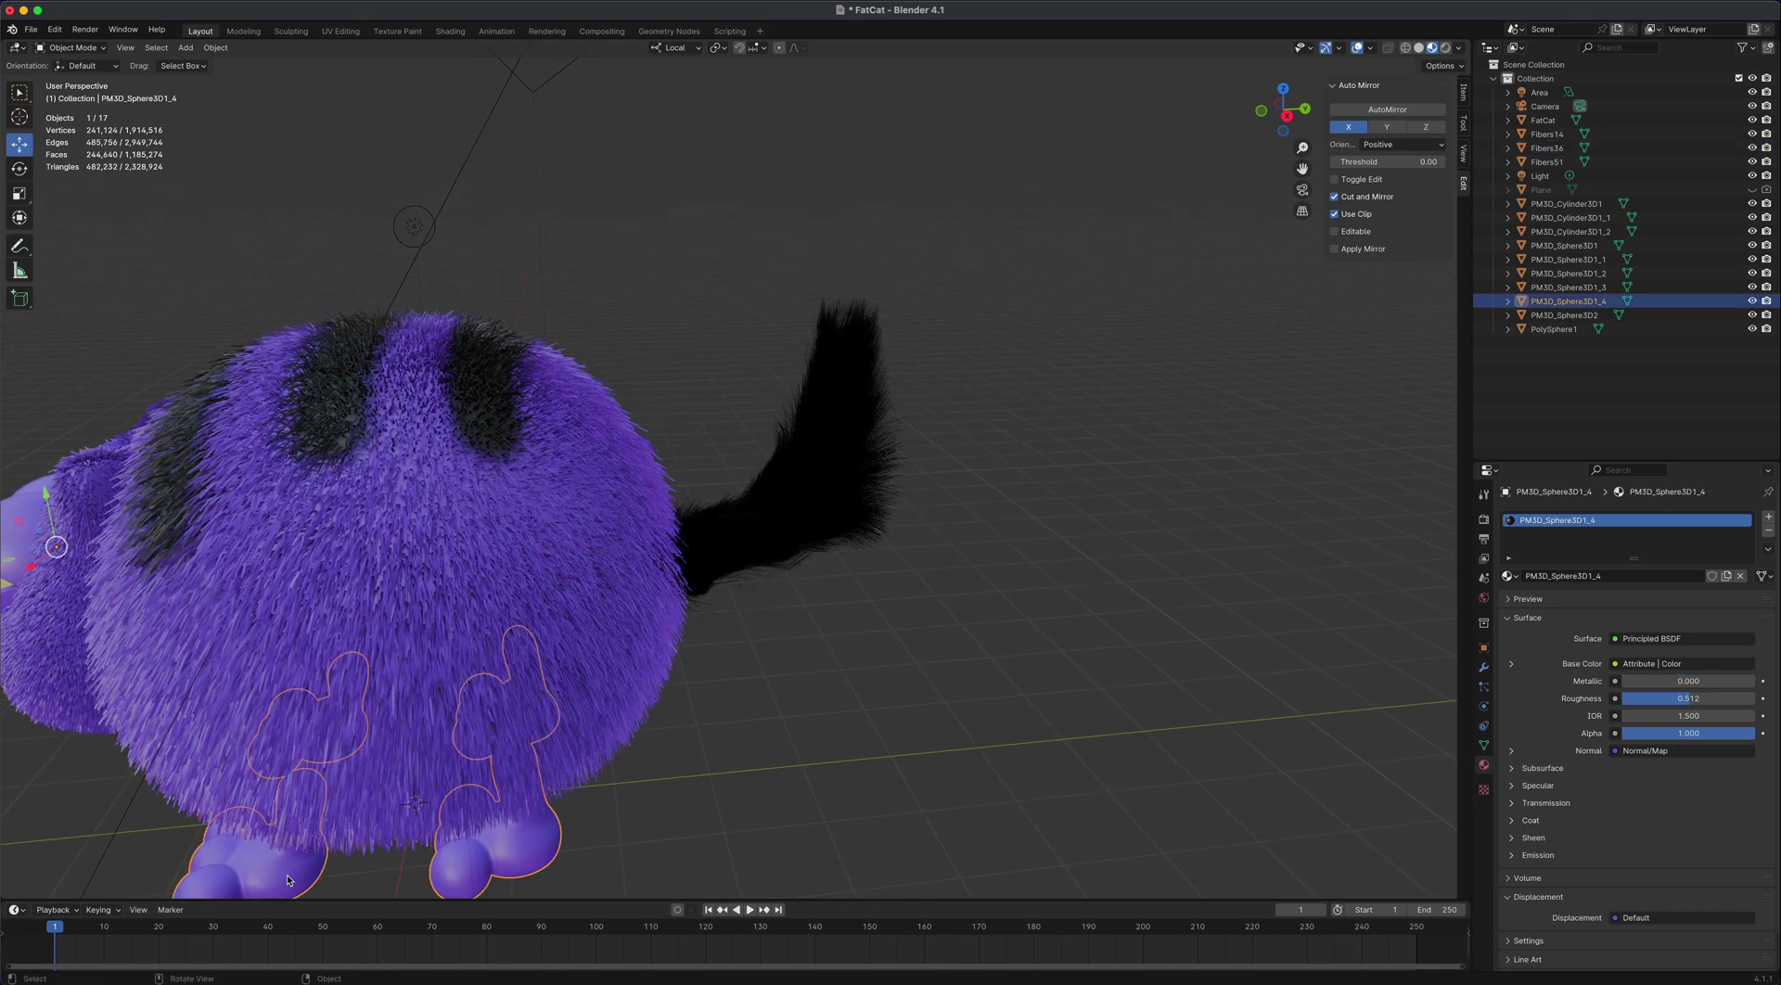
key(KP_Decimal)
scroll(696, 774, down, 2)
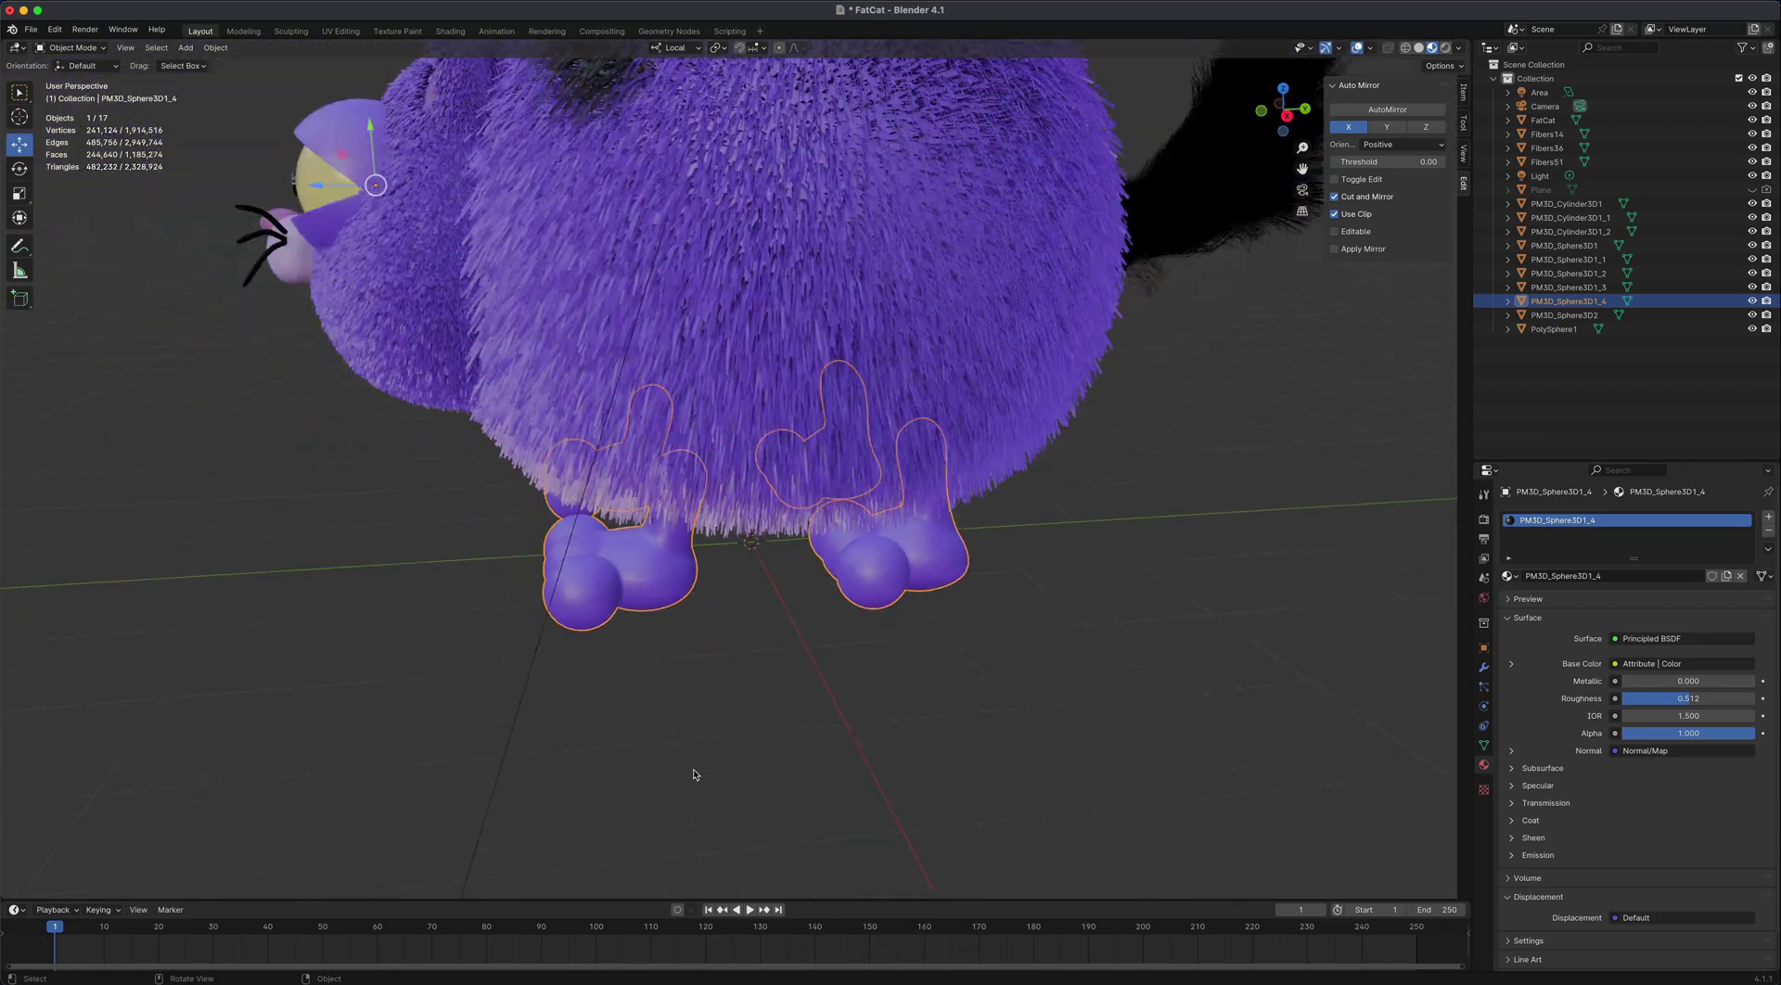
scroll(696, 774, down, 2)
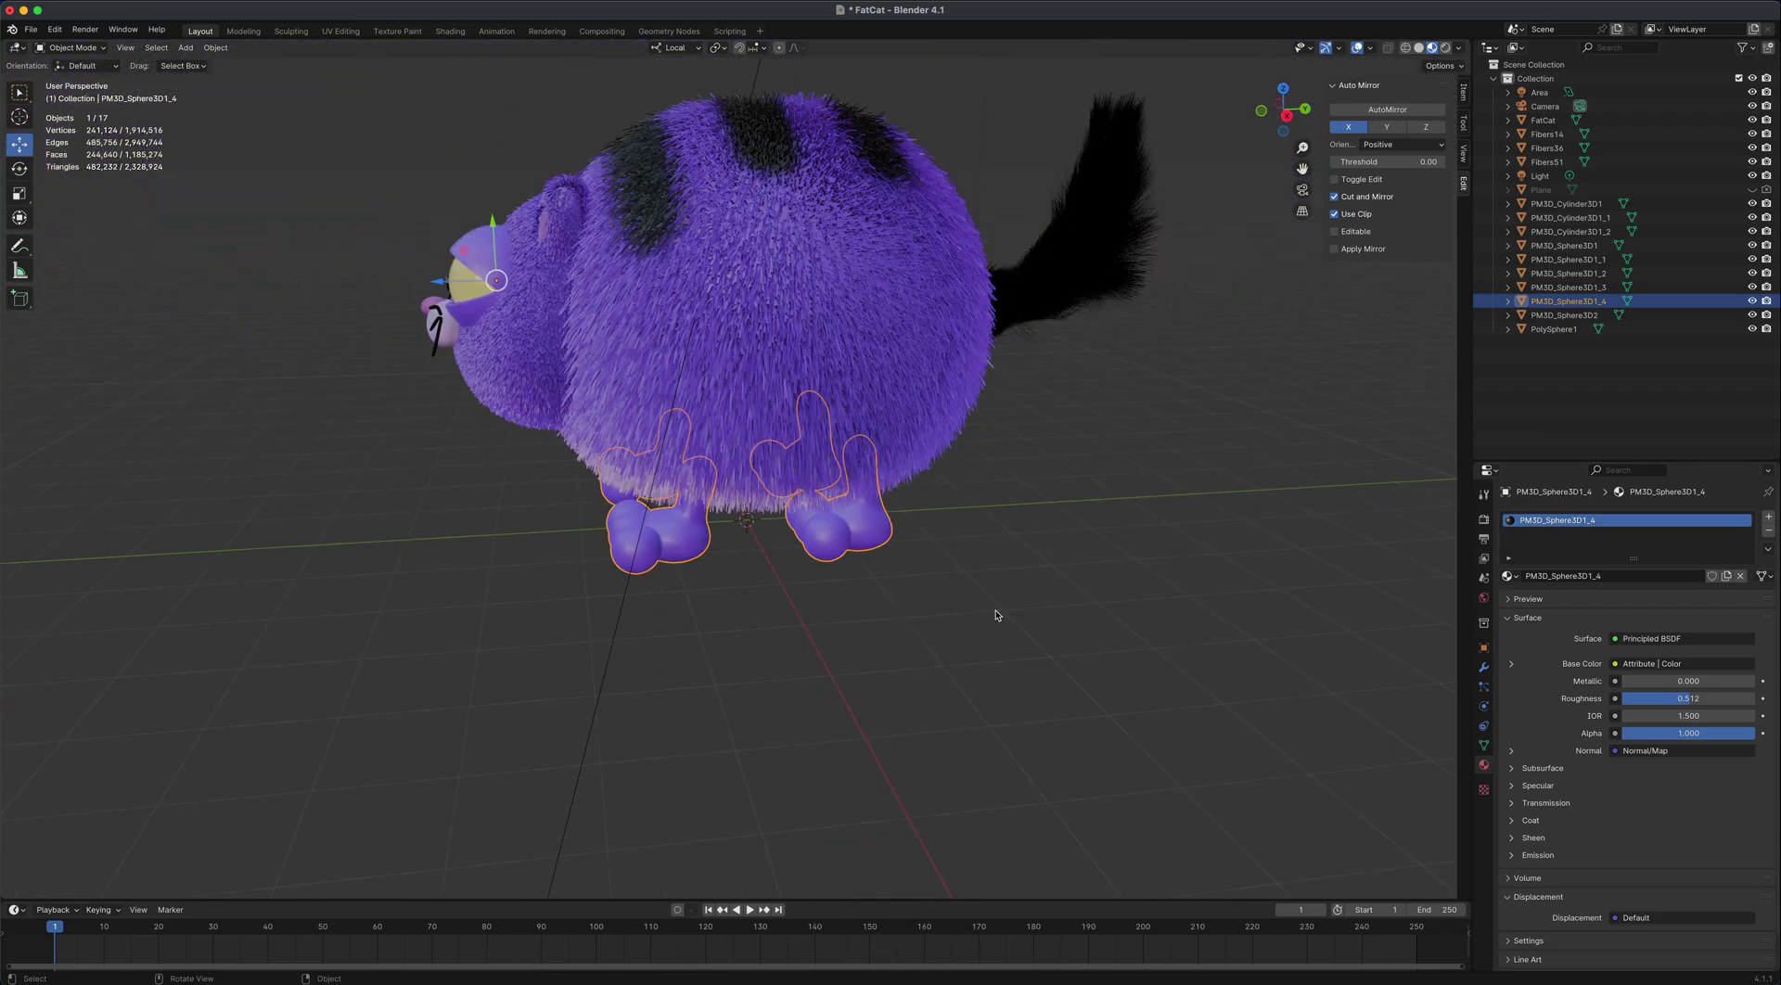
click(1058, 599)
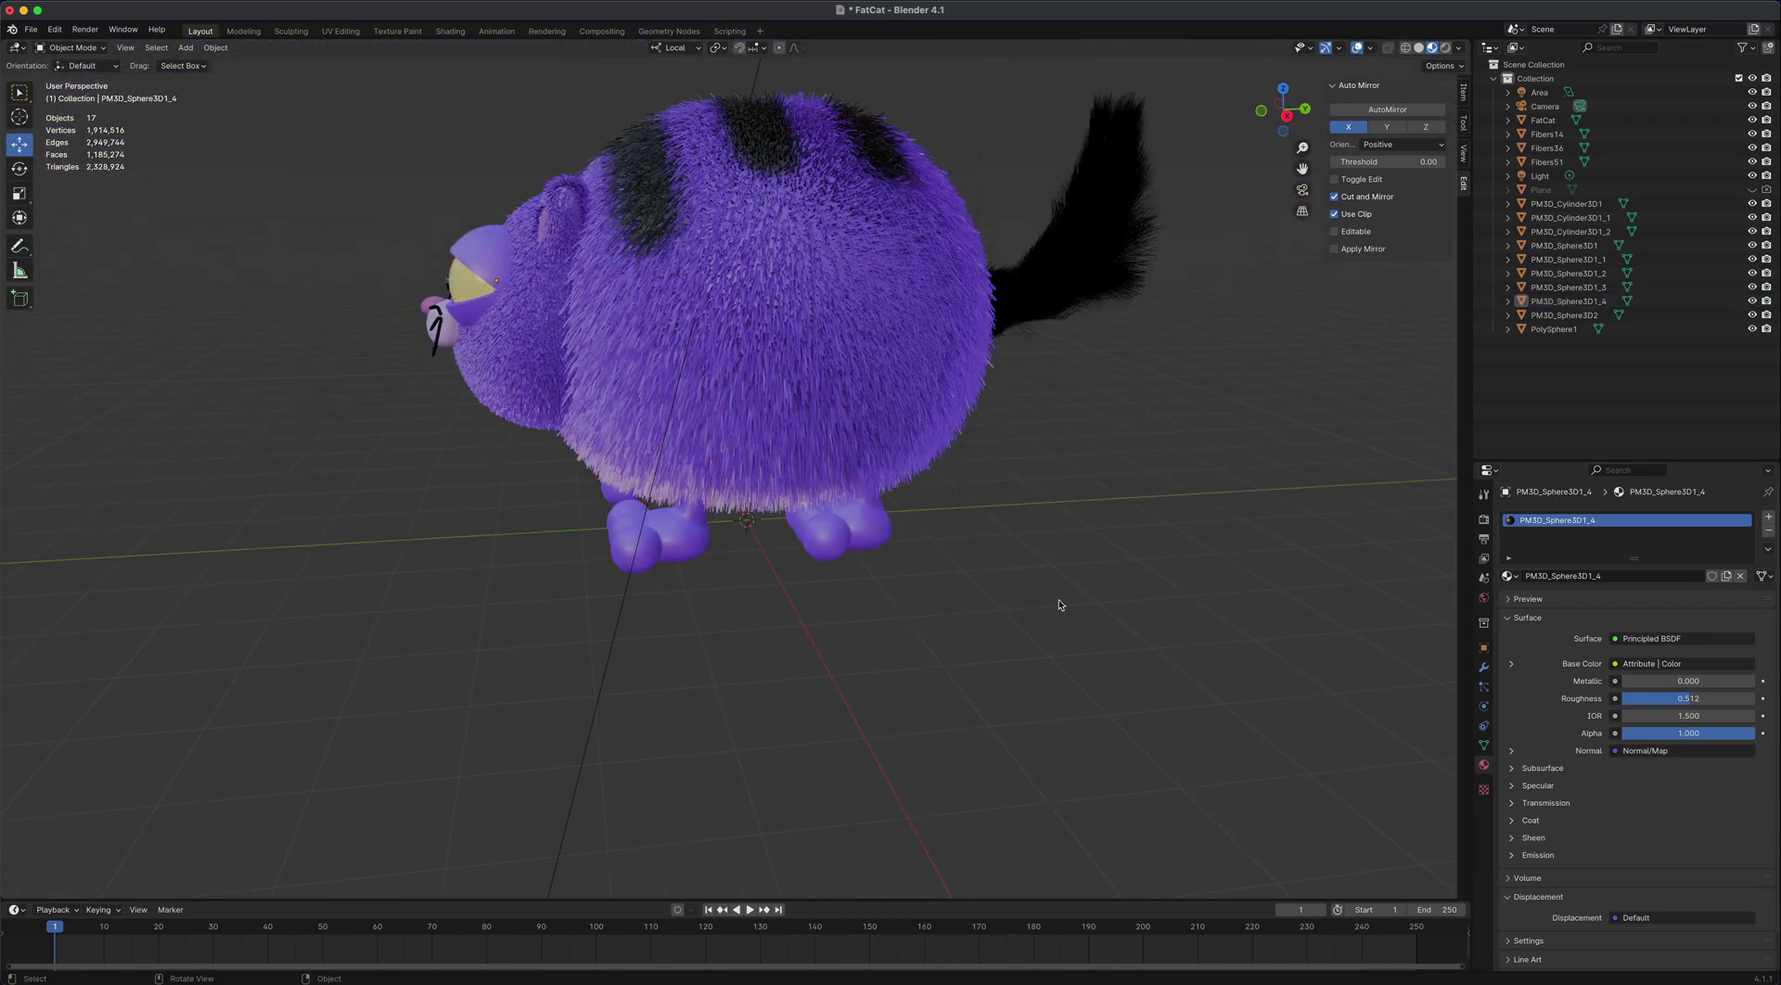
scroll(1059, 599, down, 10)
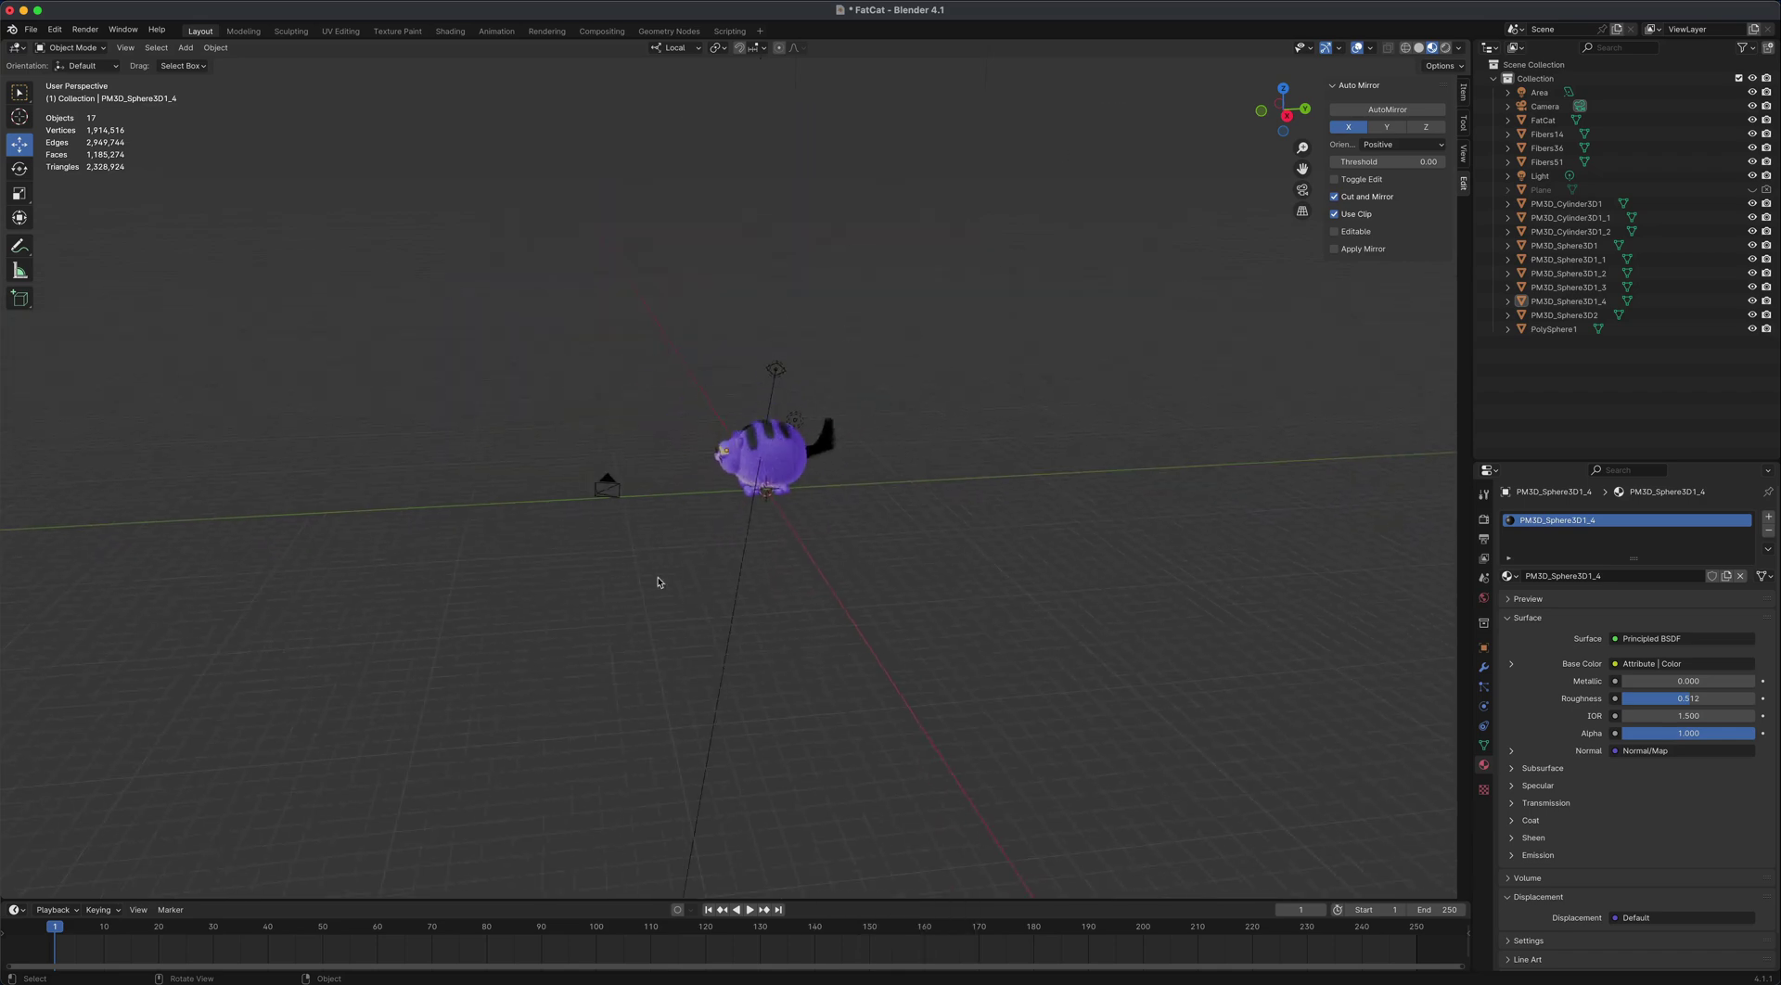
alt+drag(857, 630, 936, 610)
scroll(937, 609, up, 8)
alt+drag(831, 739, 888, 742)
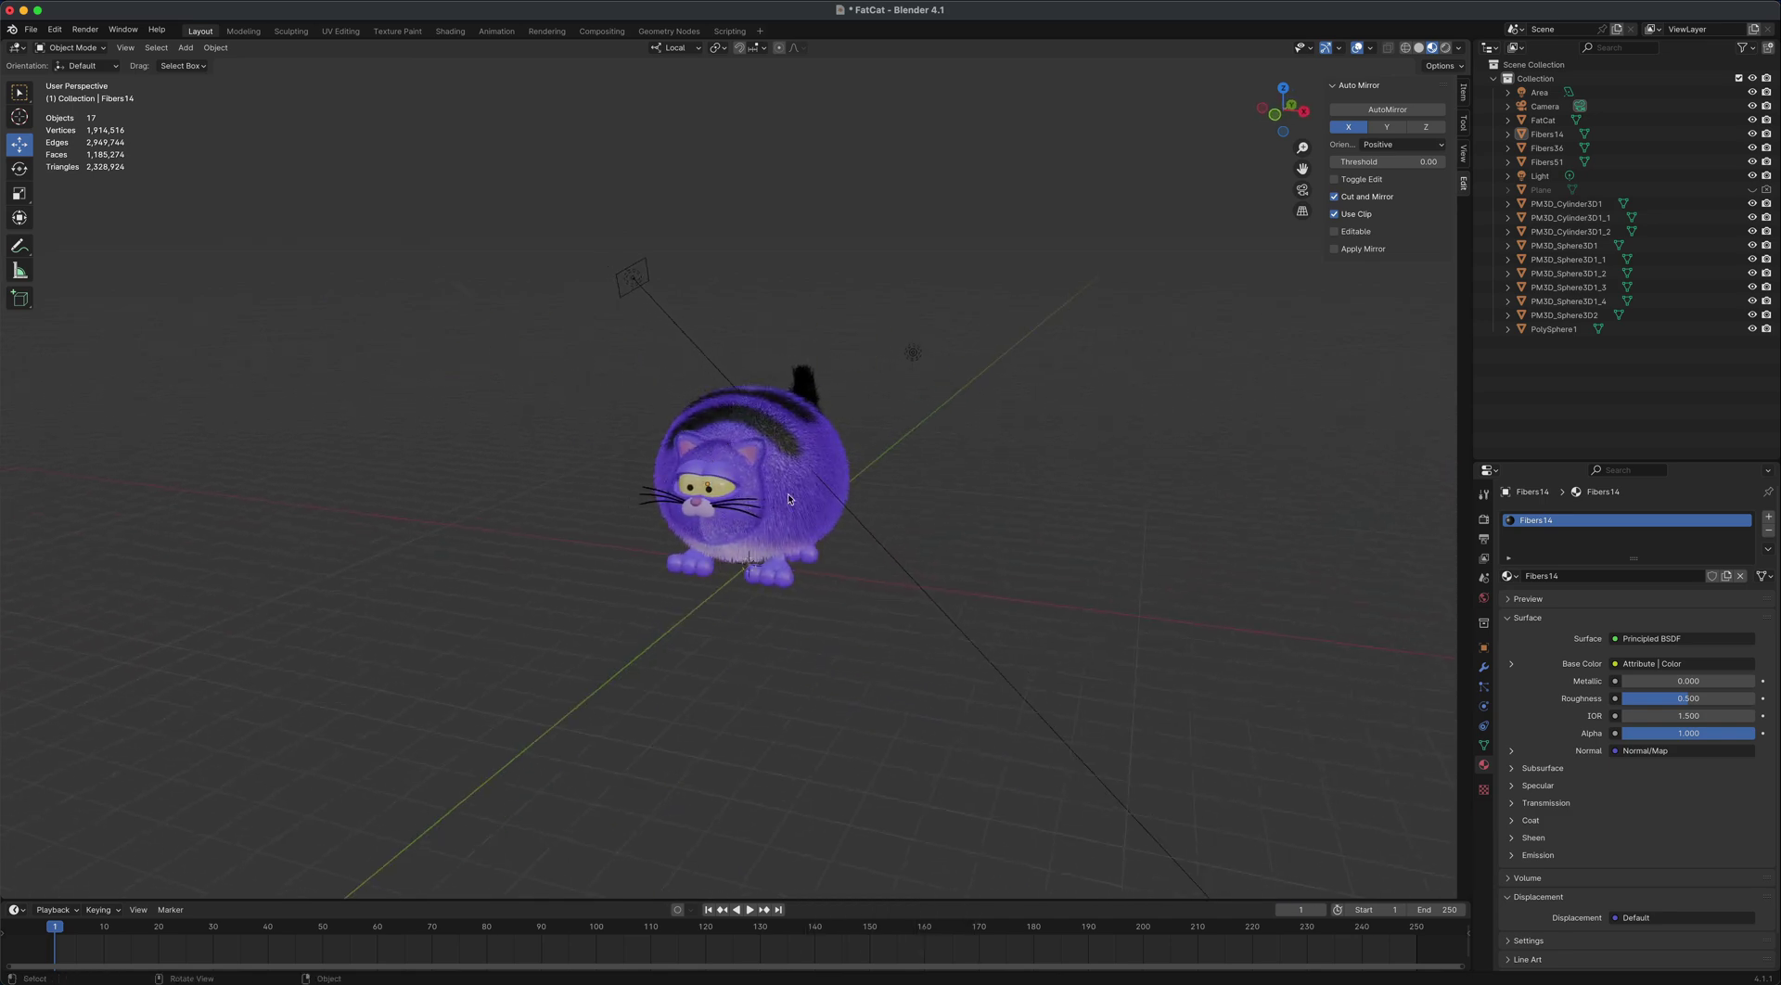
- Hide the area light and the point light from the viewport
drag(587, 236, 755, 304)
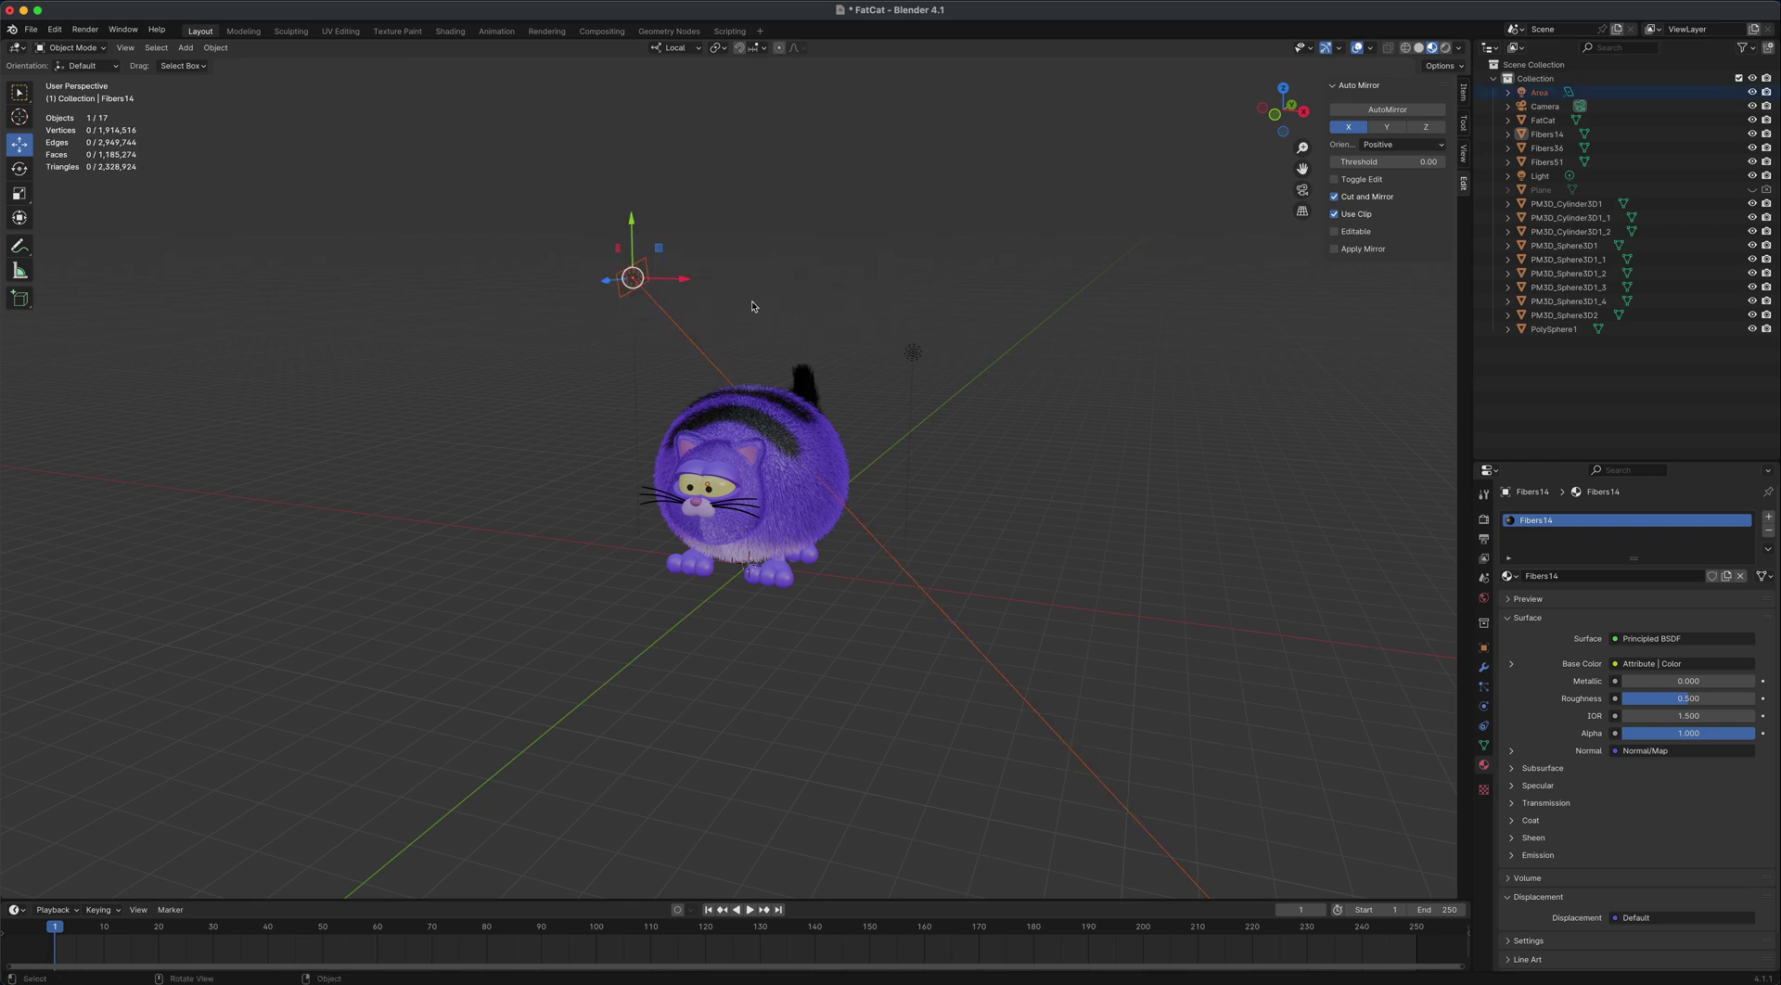
click(1751, 93)
drag(890, 304, 970, 373)
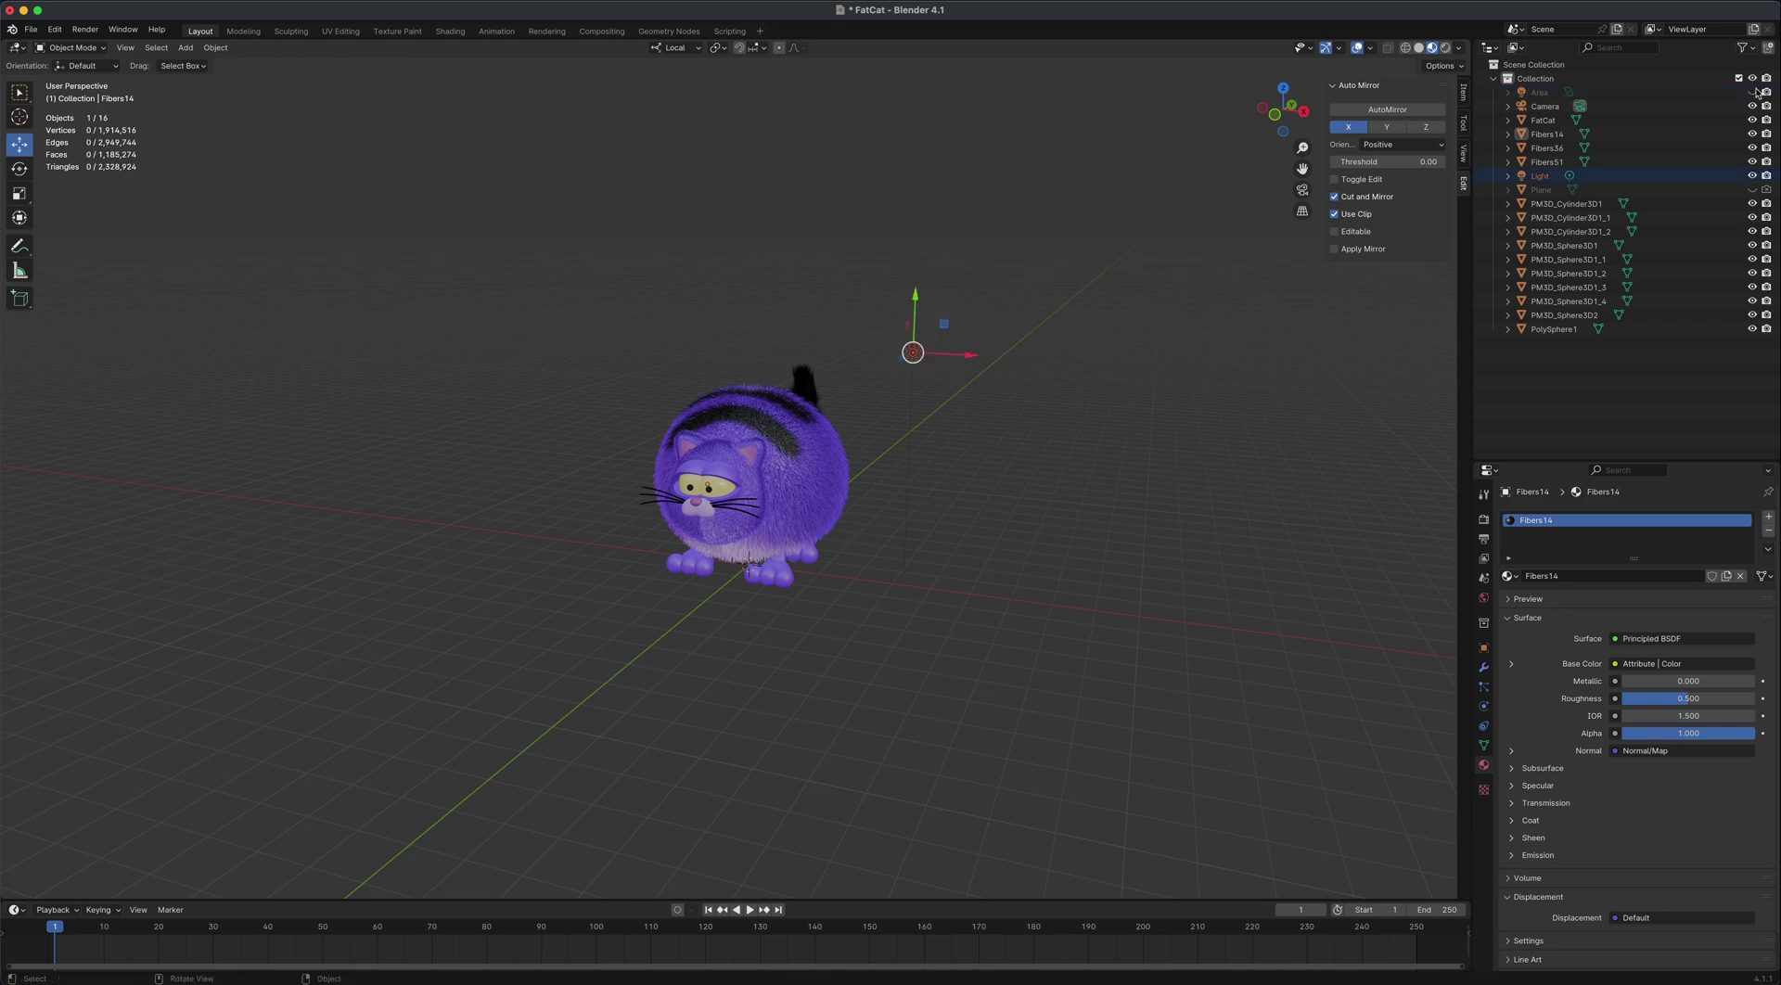
click(1752, 176)
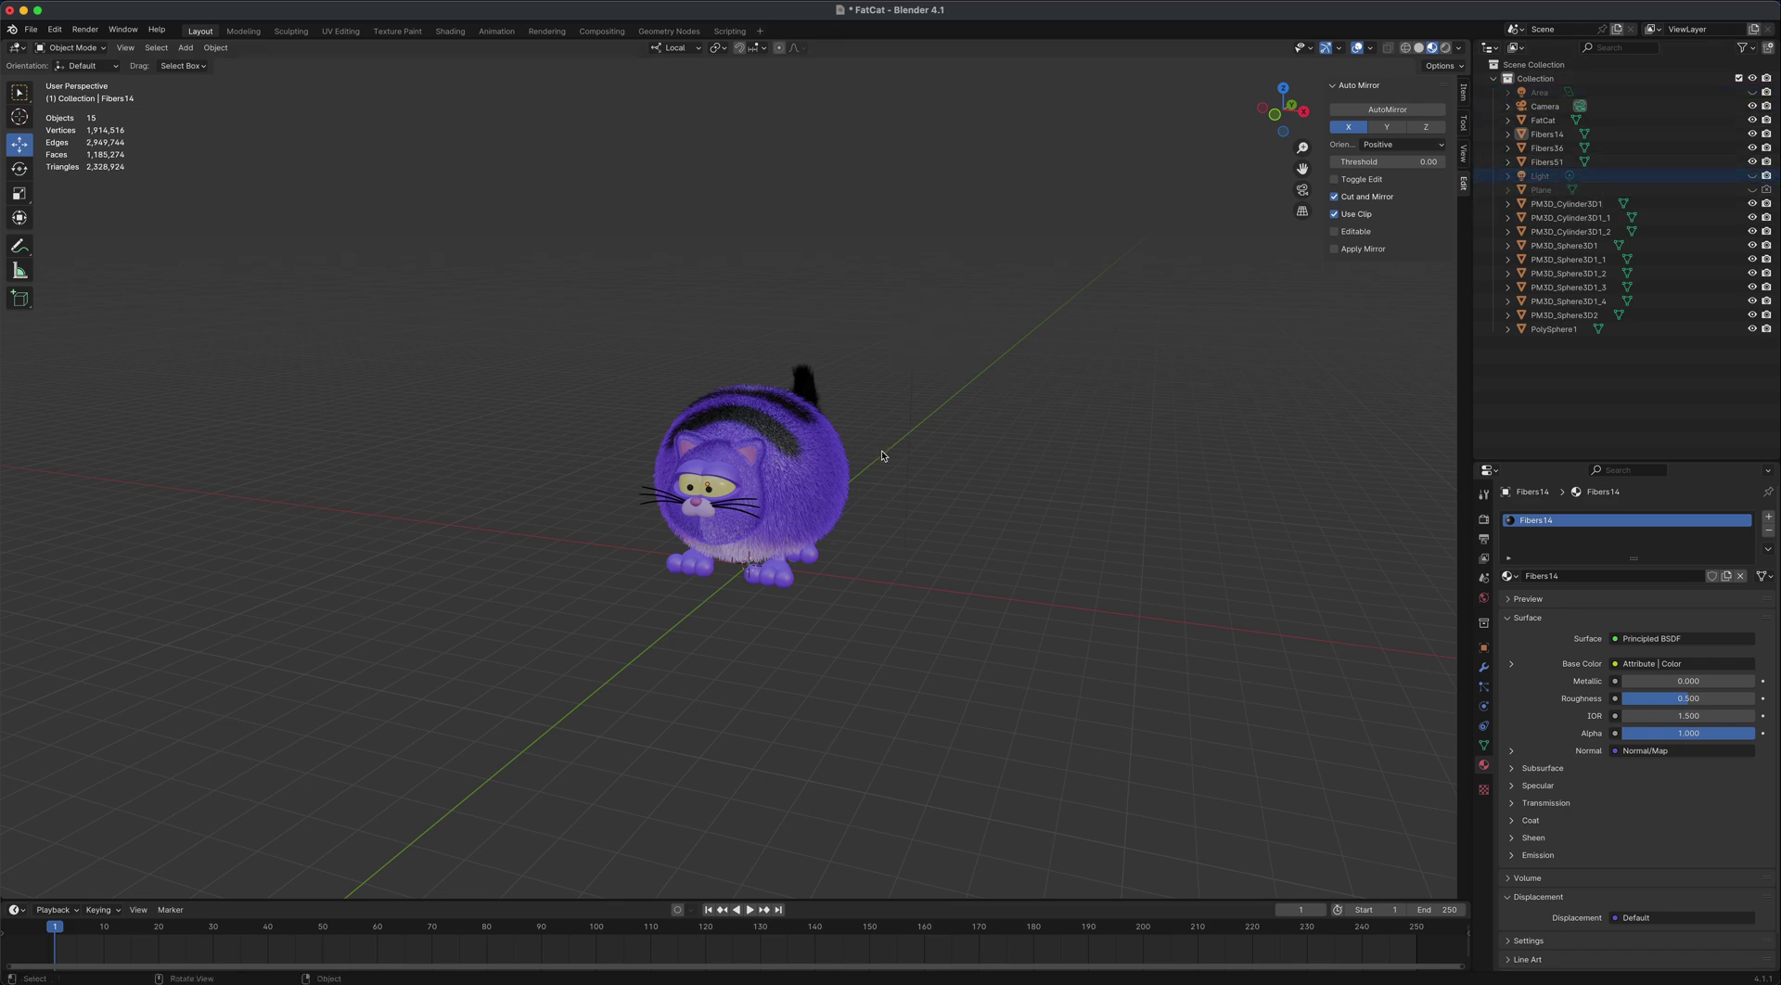
- Hide the camera, then box-select the cat's 14 objects and deselect them
alt+drag(782, 630, 527, 313)
key(h)
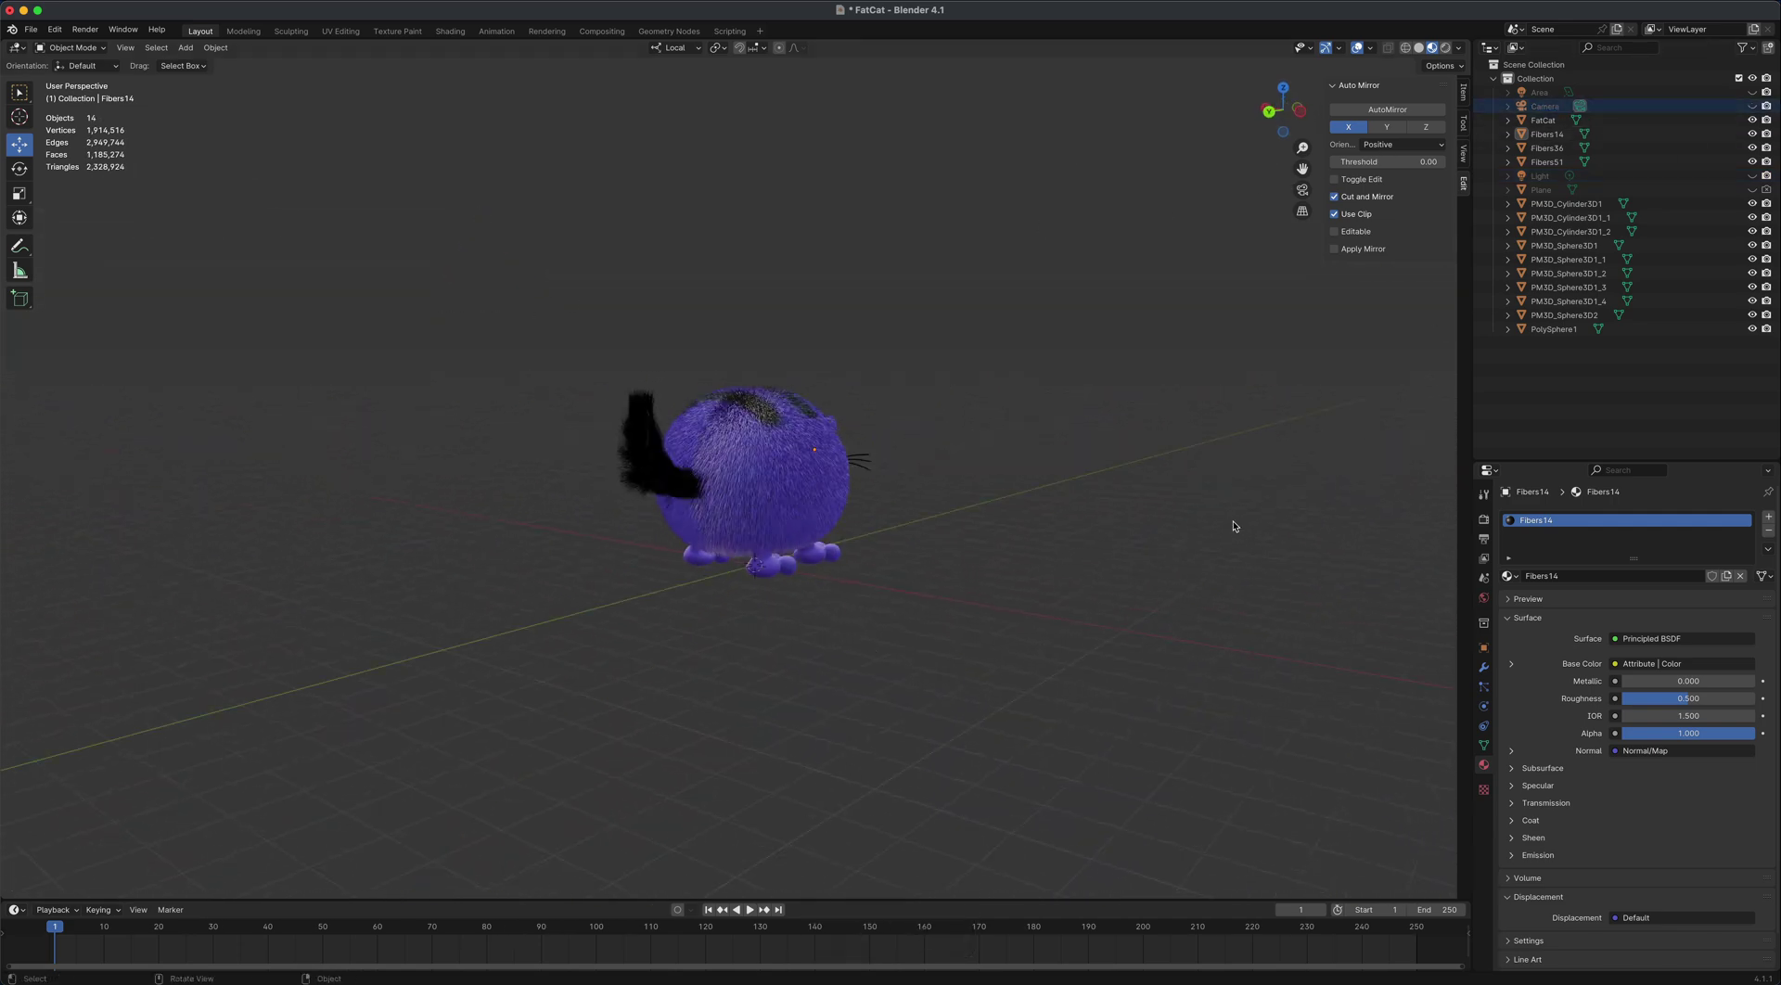
alt+drag(1236, 524, 966, 450)
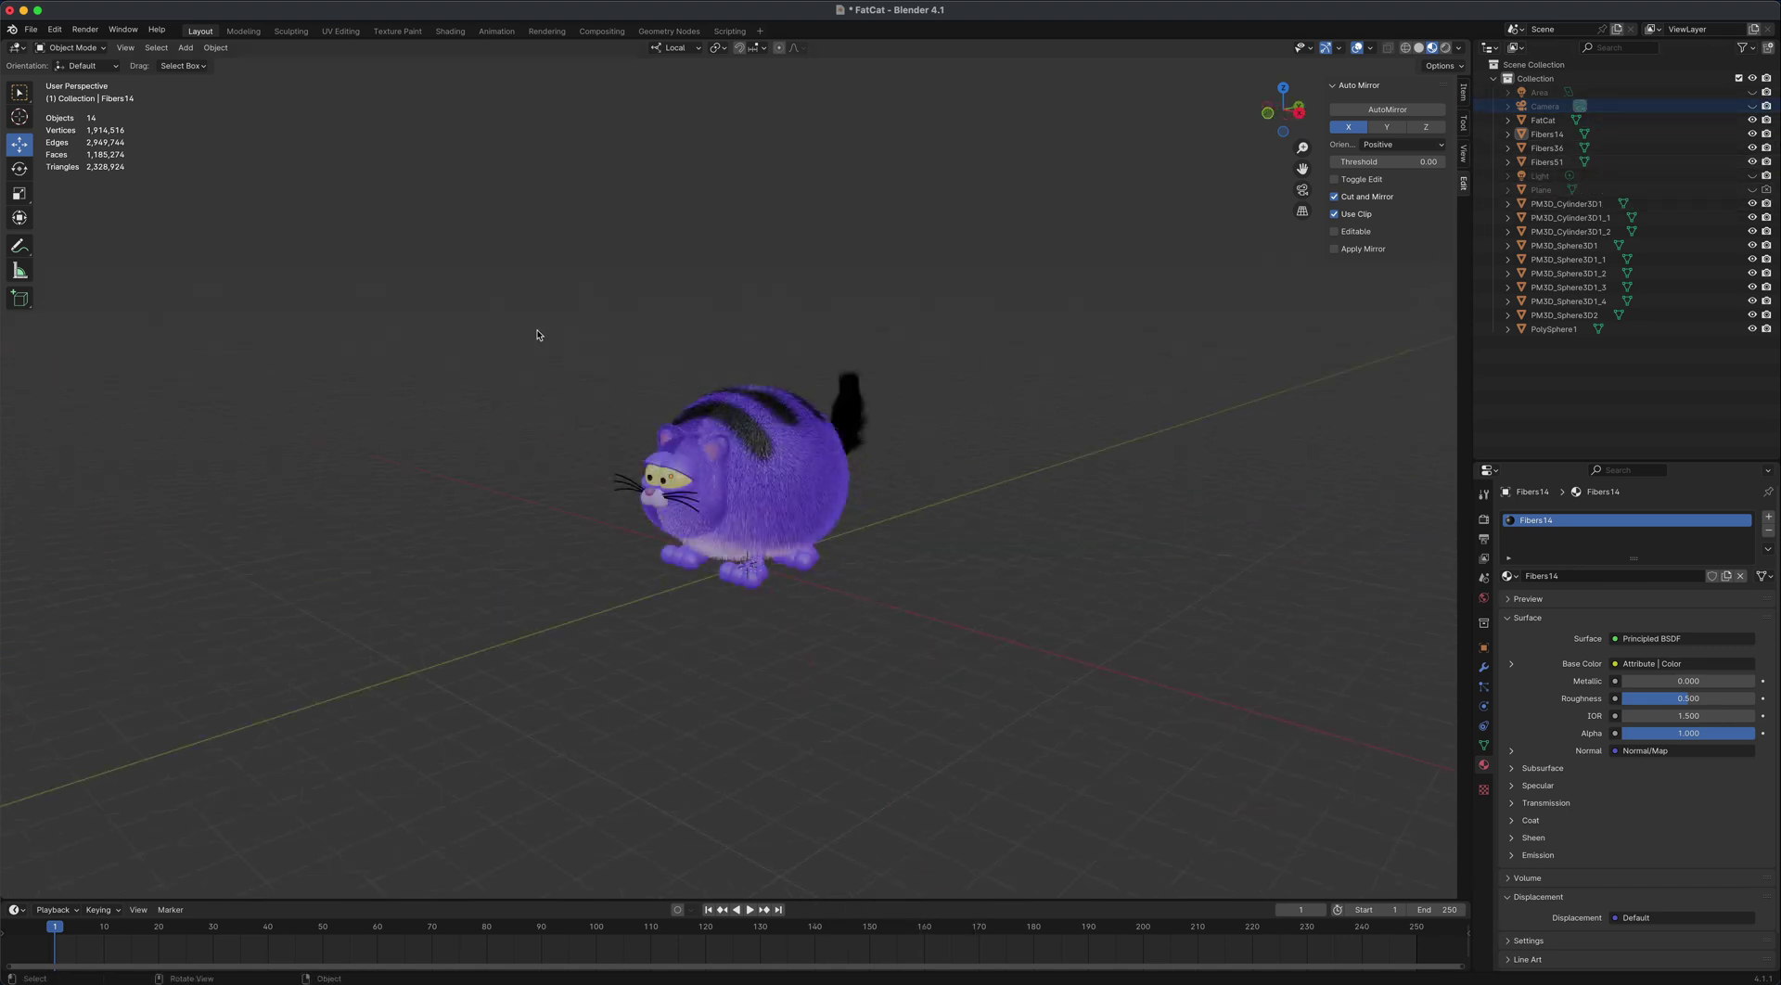
drag(537, 330, 1001, 648)
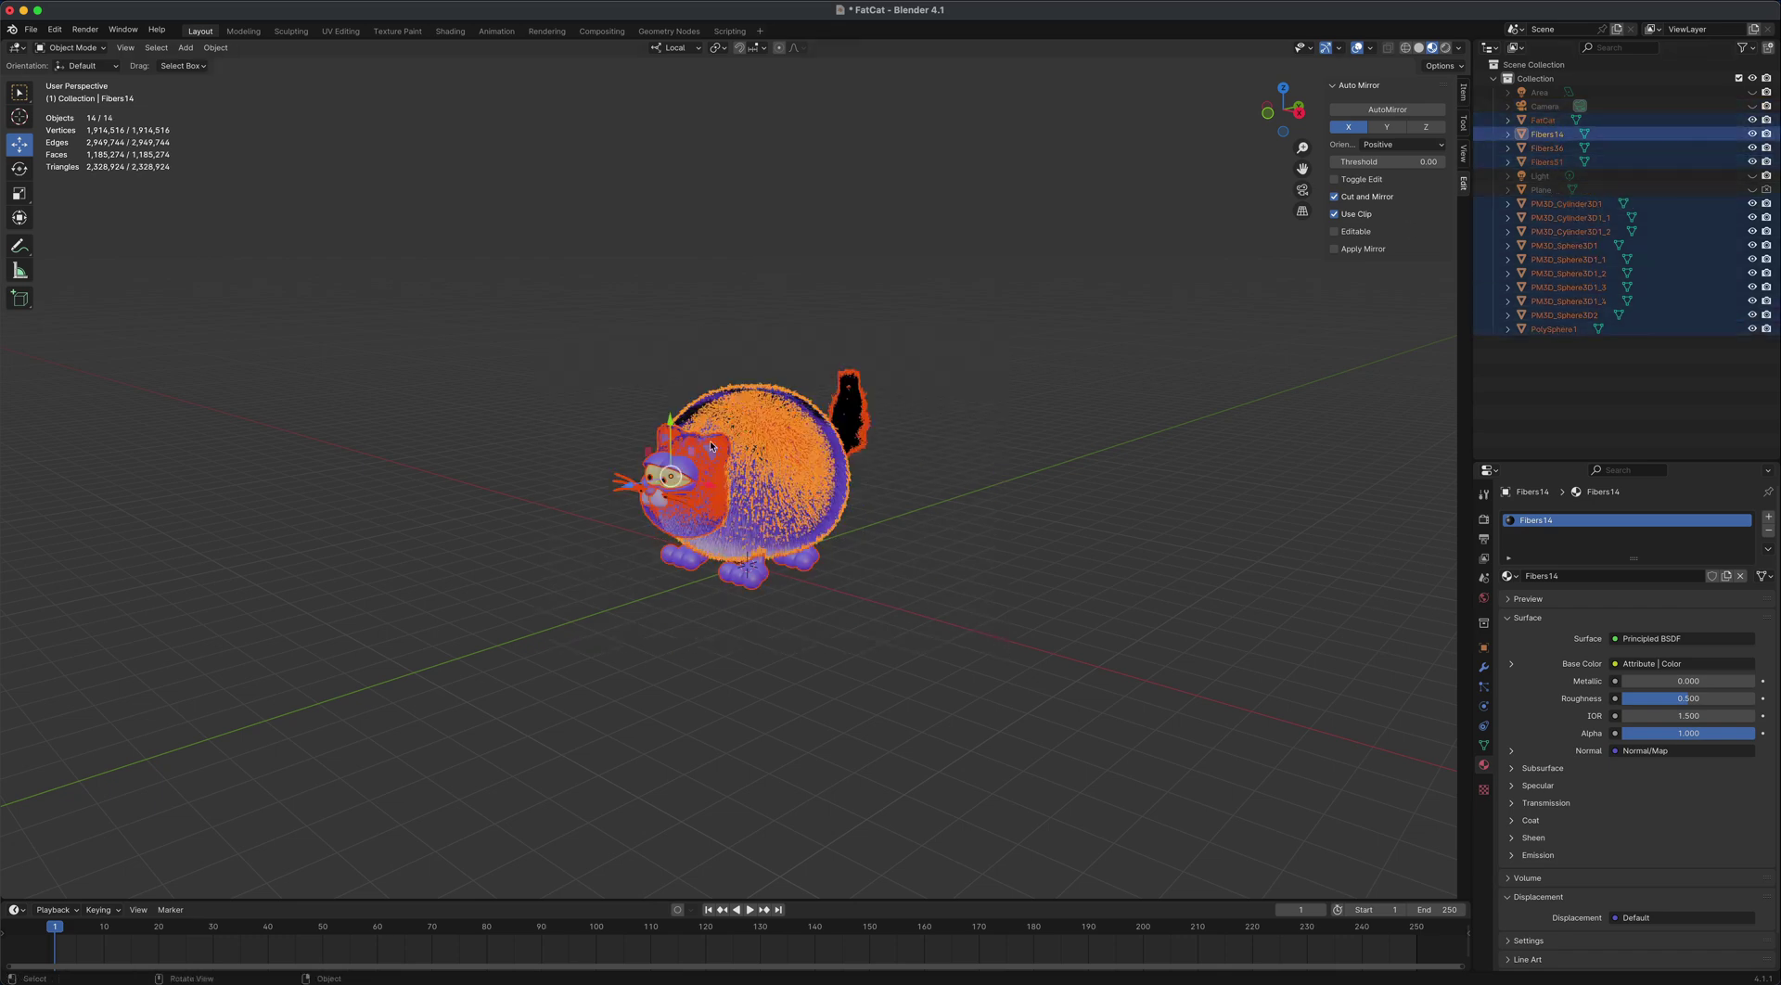
click(932, 558)
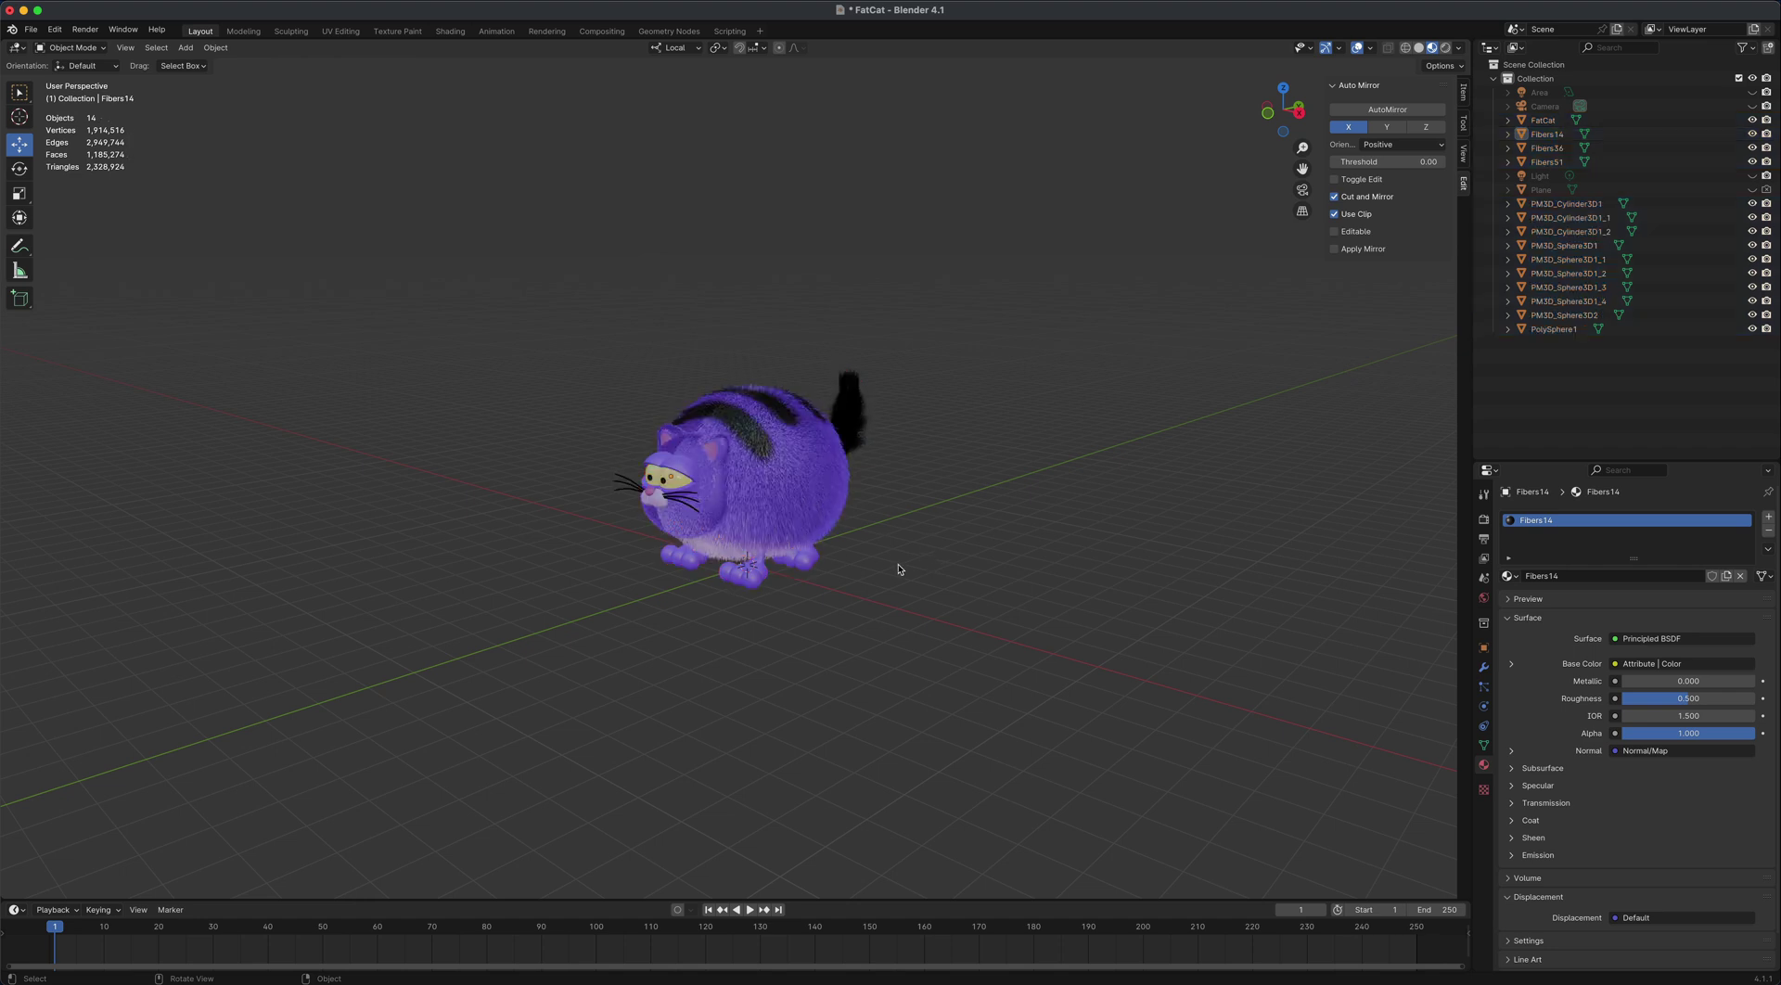
- Add a plain axes empty at the origin and scale it up twice
key(shift+a)
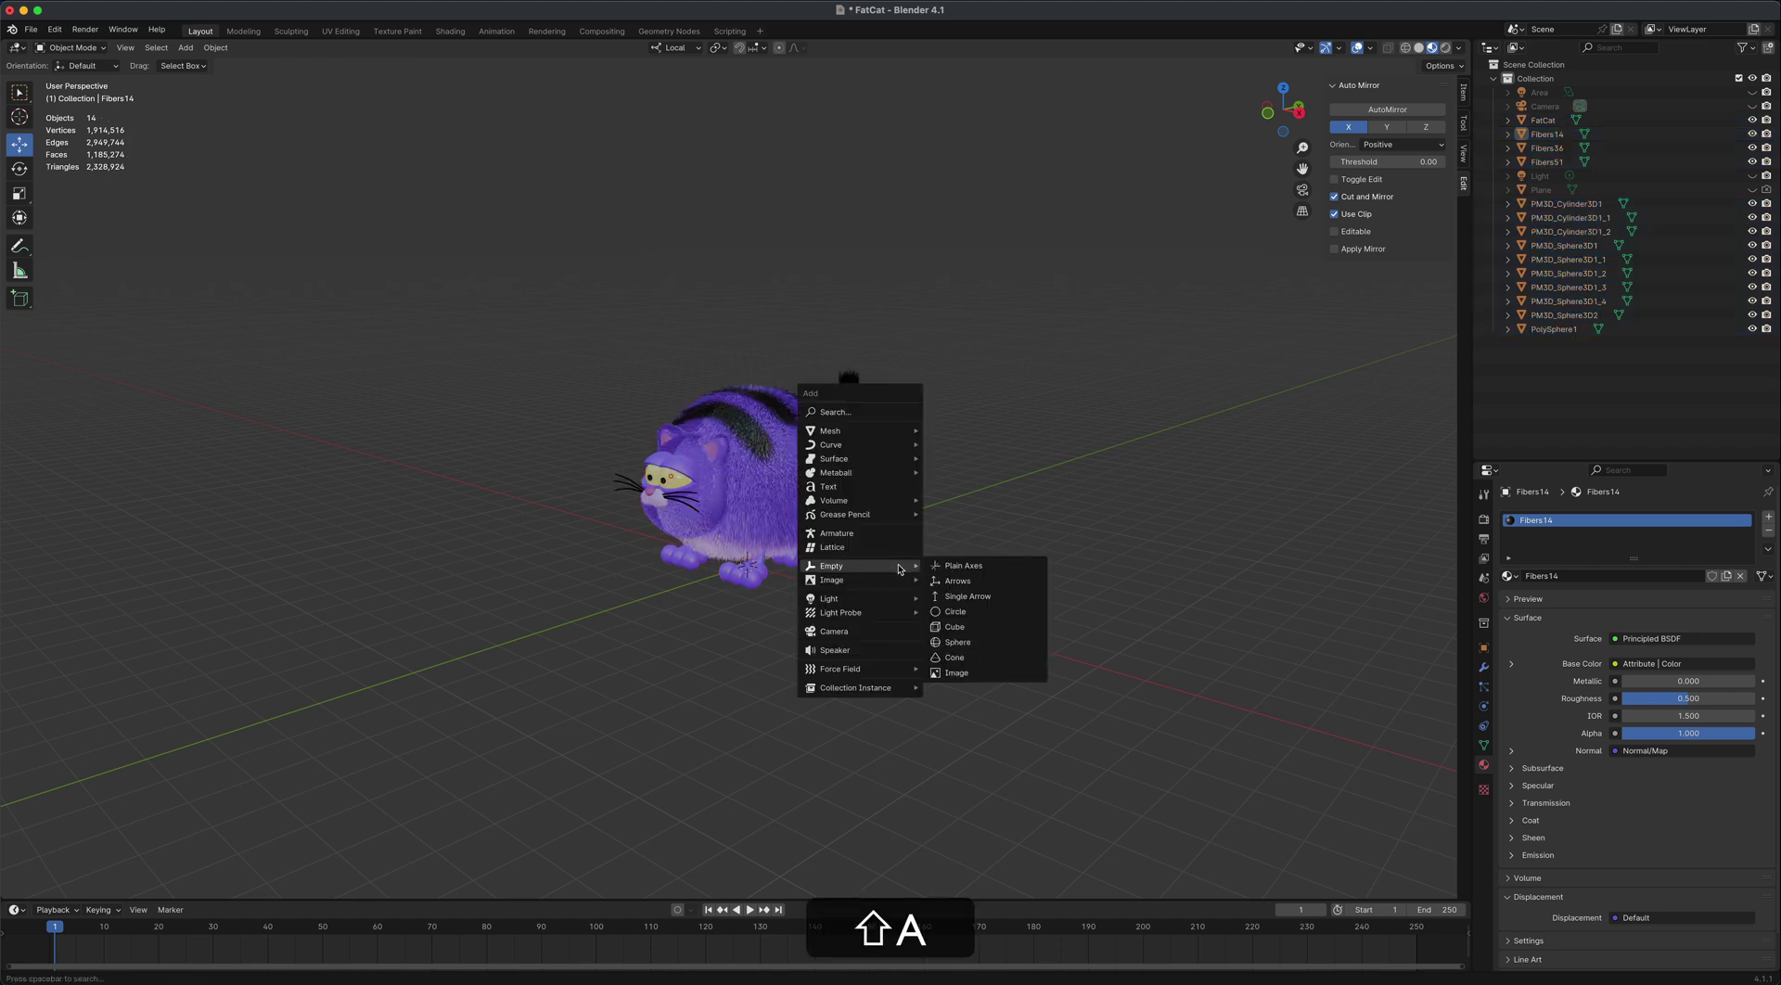
click(995, 569)
key(s)
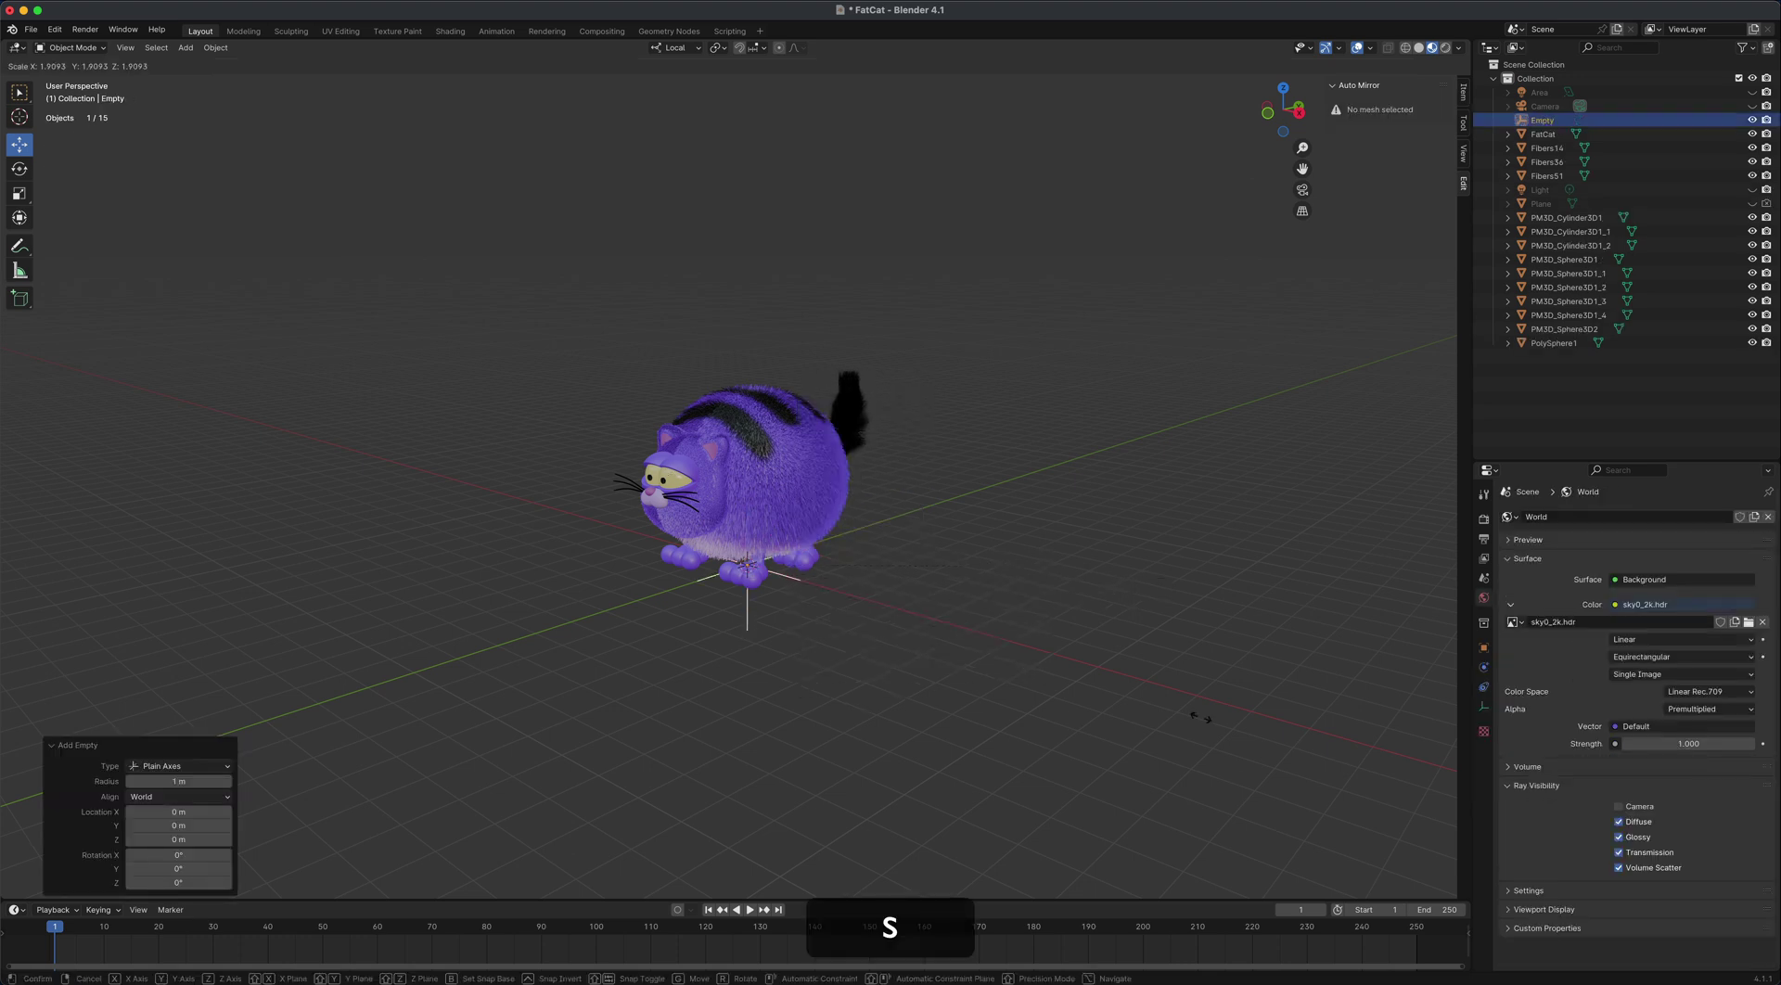
click(1304, 834)
key(s)
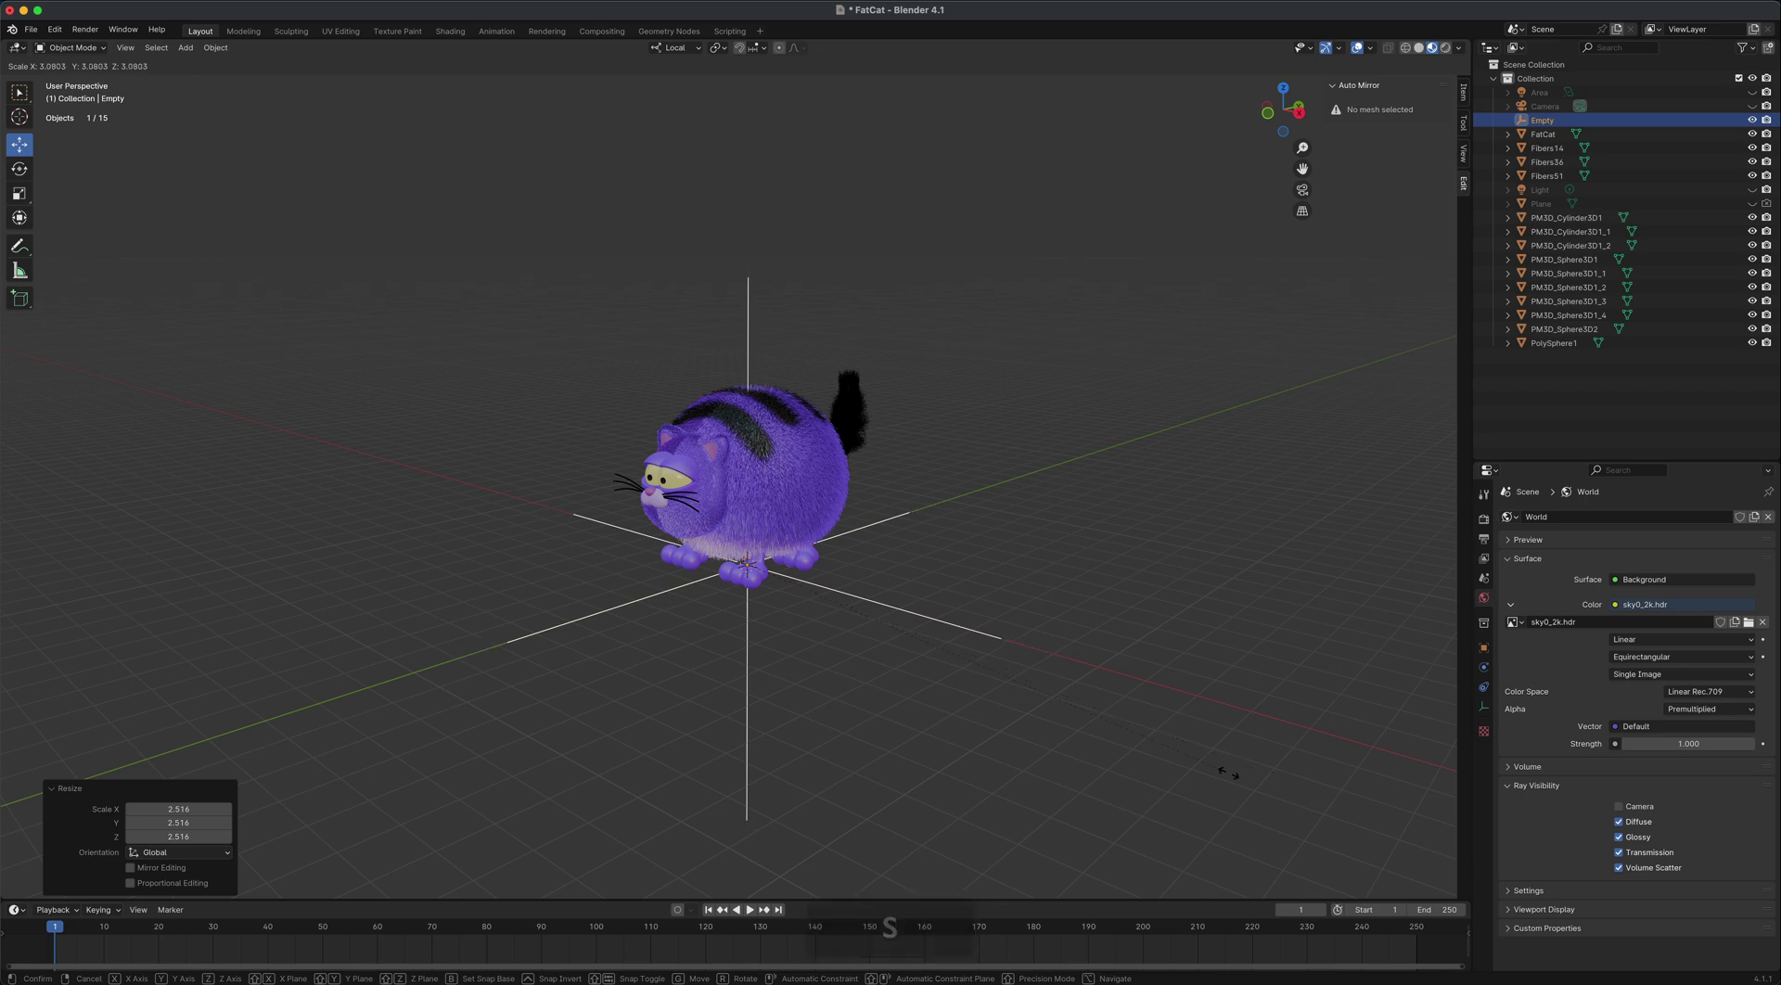
click(1198, 754)
- Select the empty at the cat's base and rename it 'Cat'
click(496, 635)
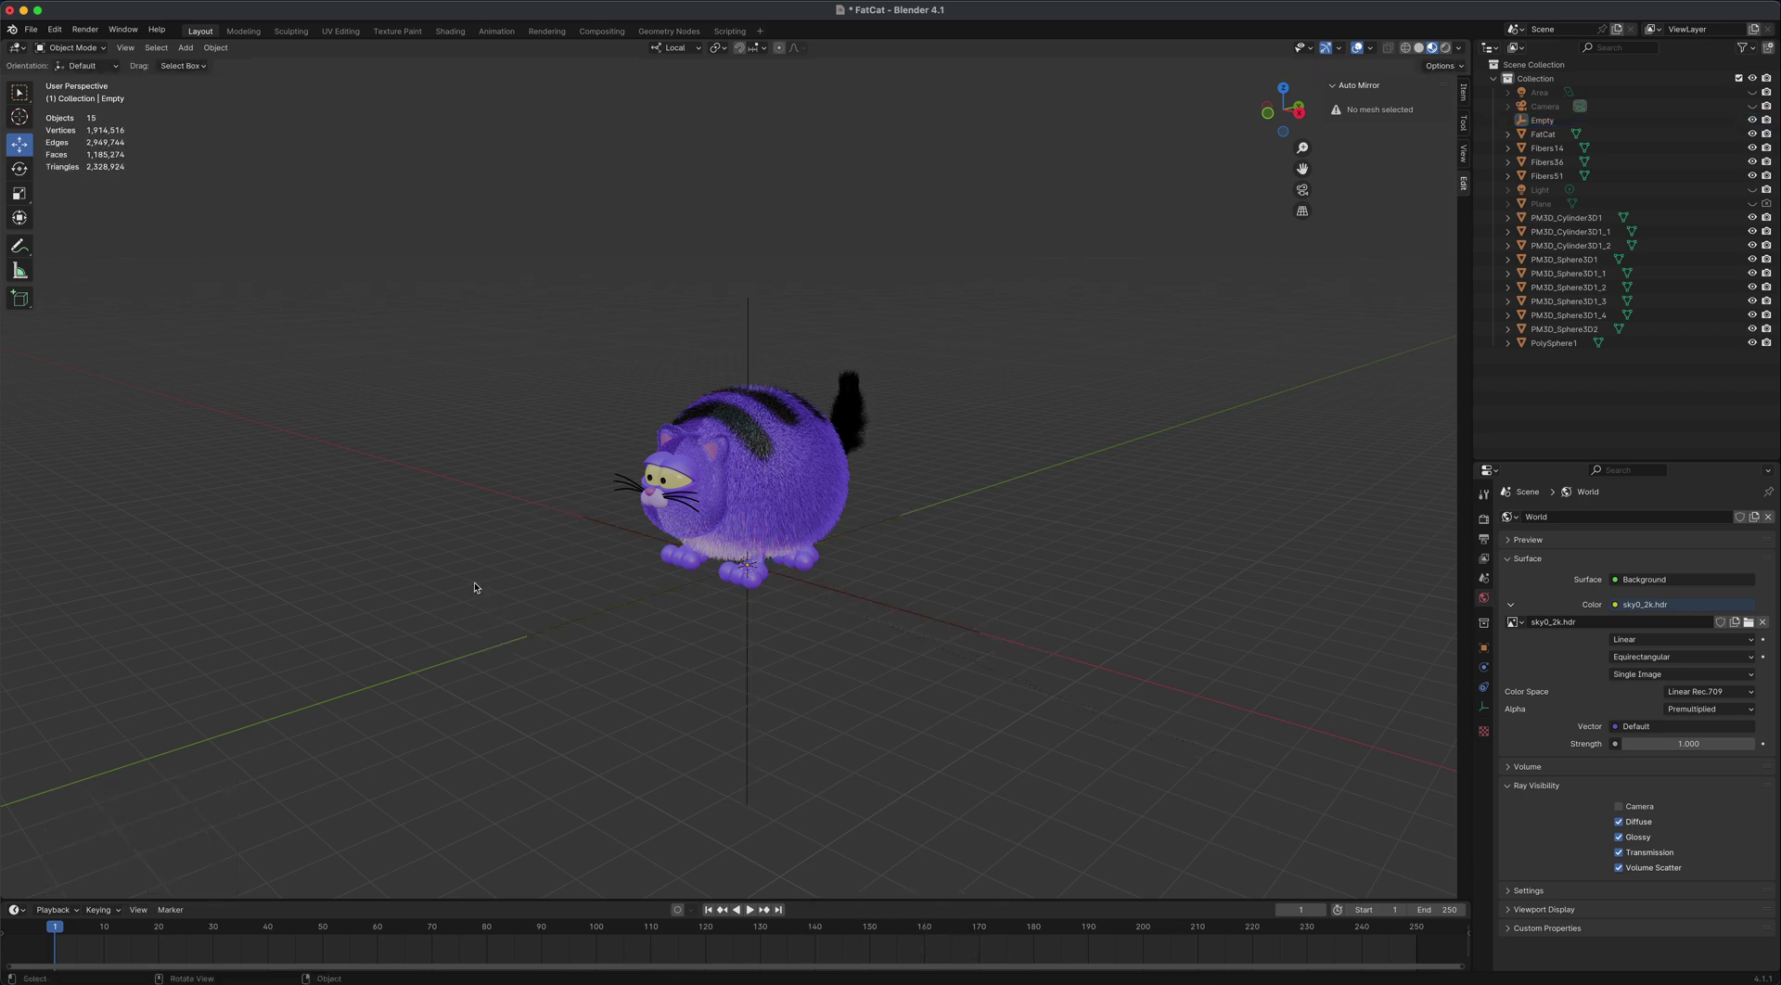
drag(471, 591, 556, 671)
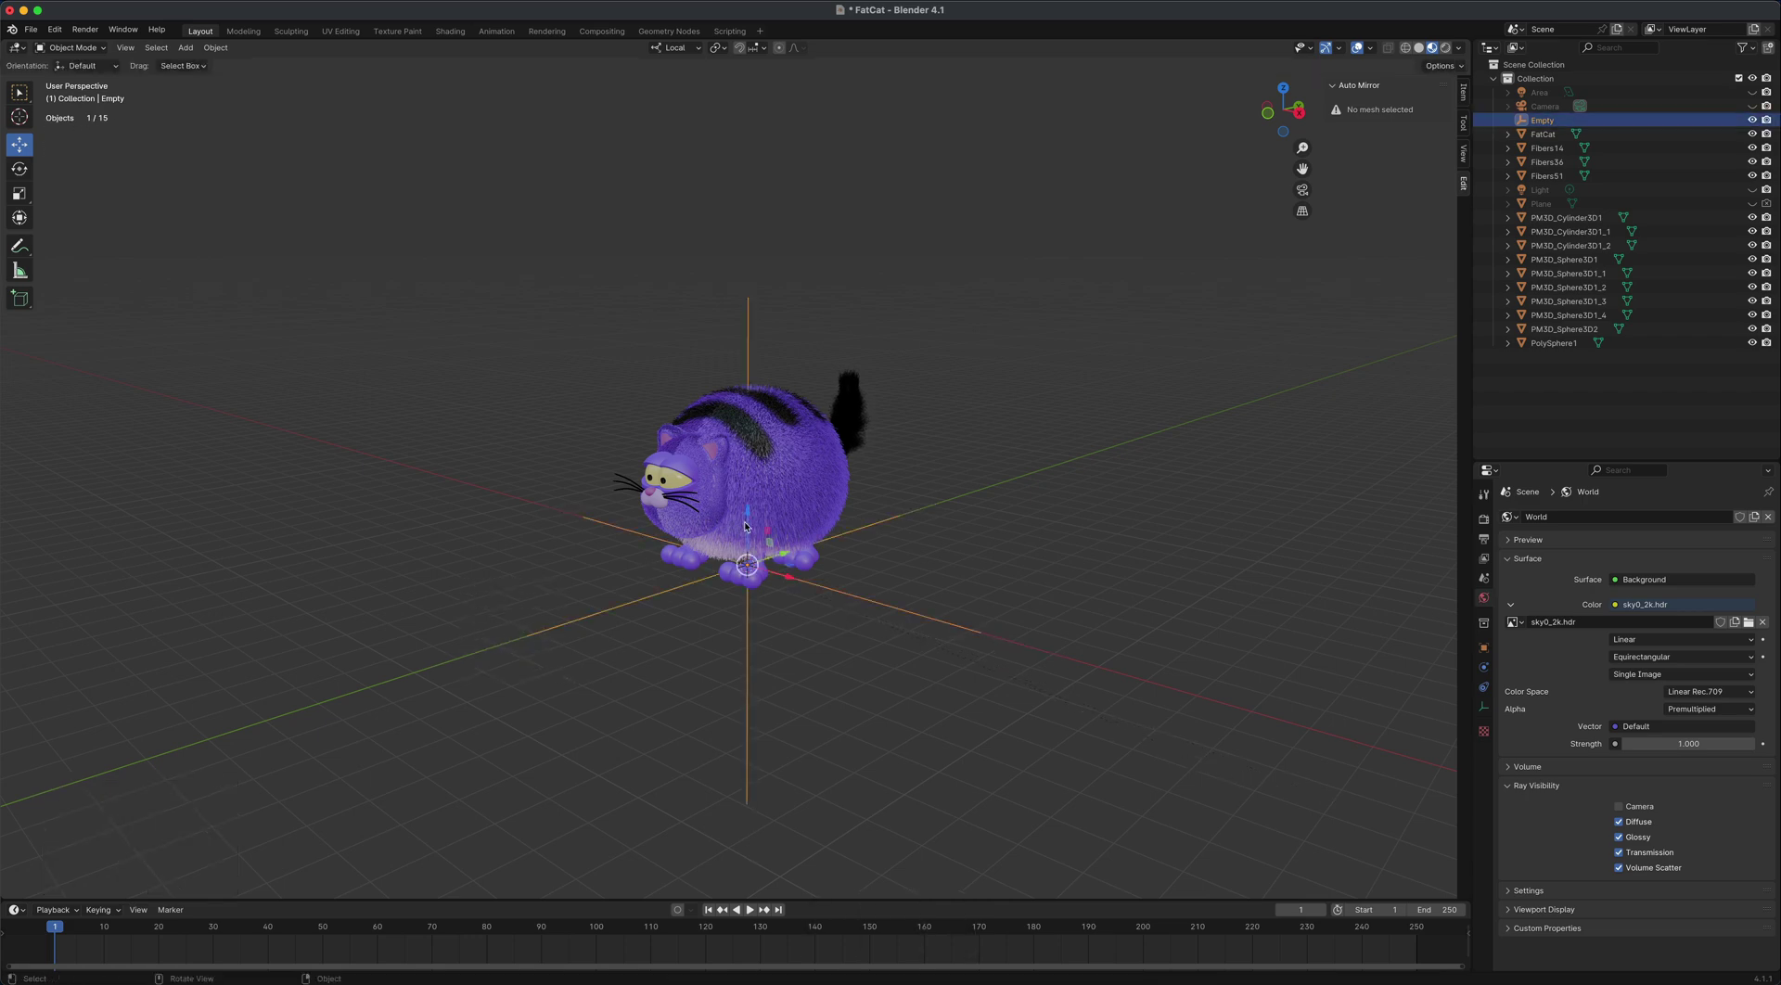
double_click(1543, 120)
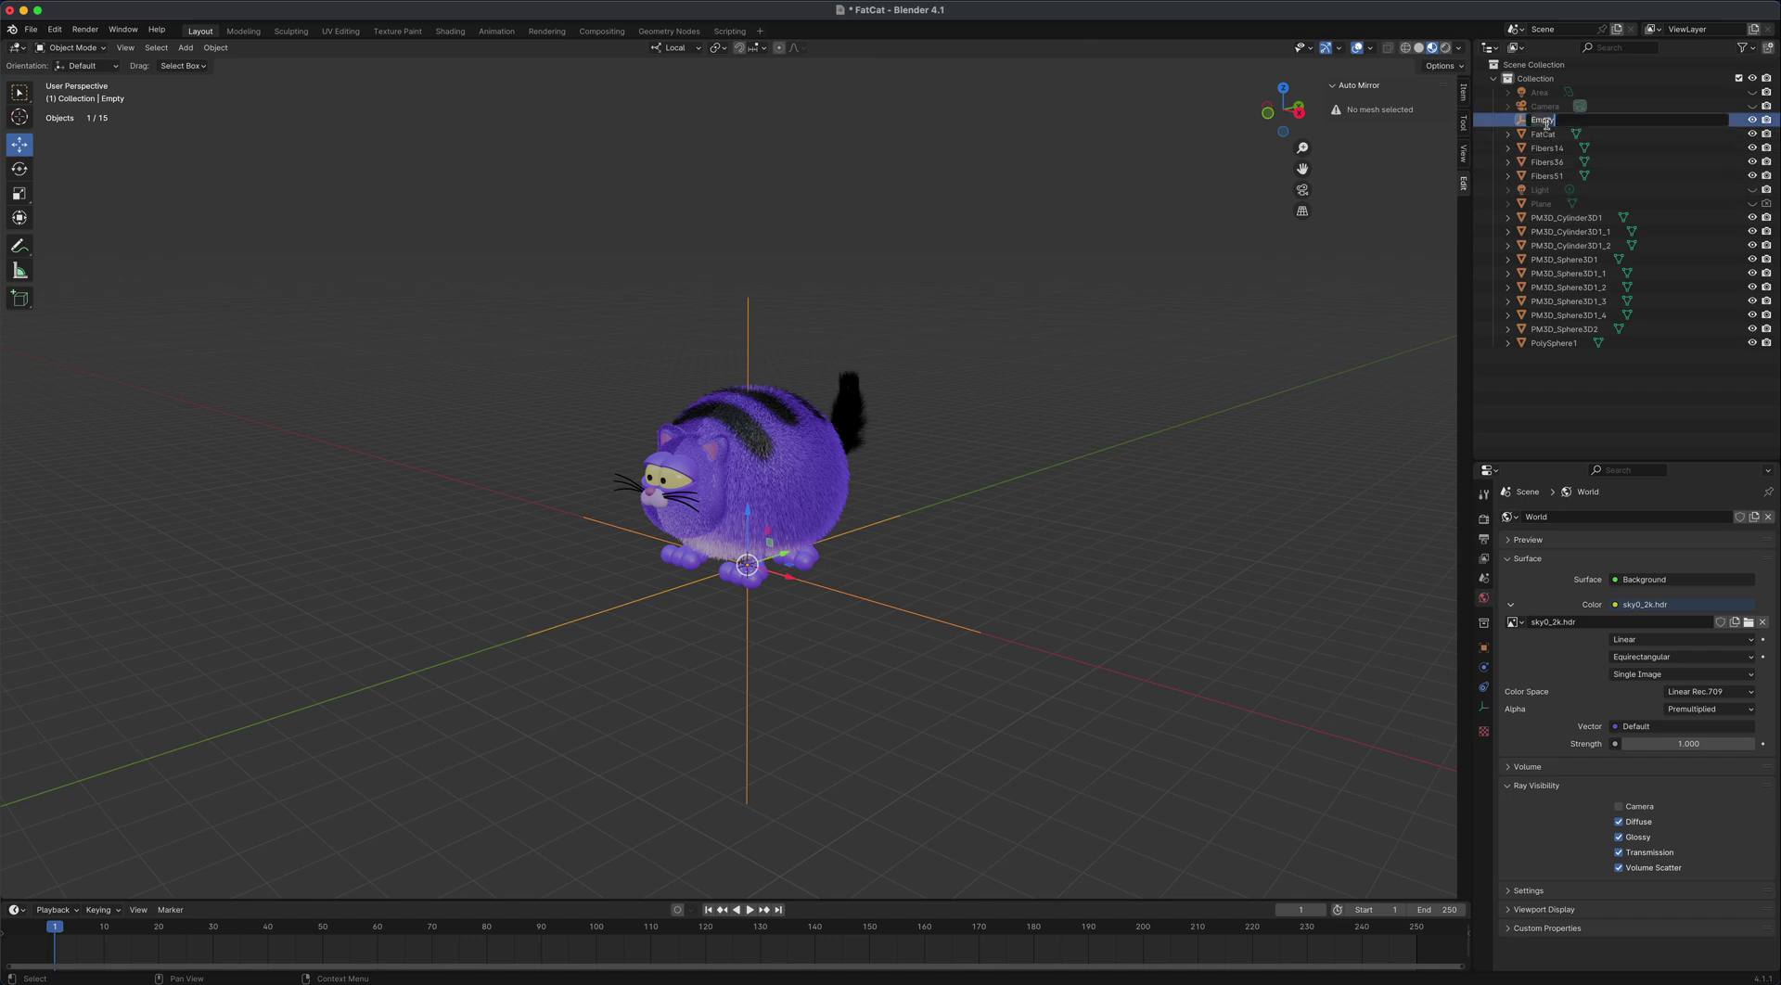
text(Cat)
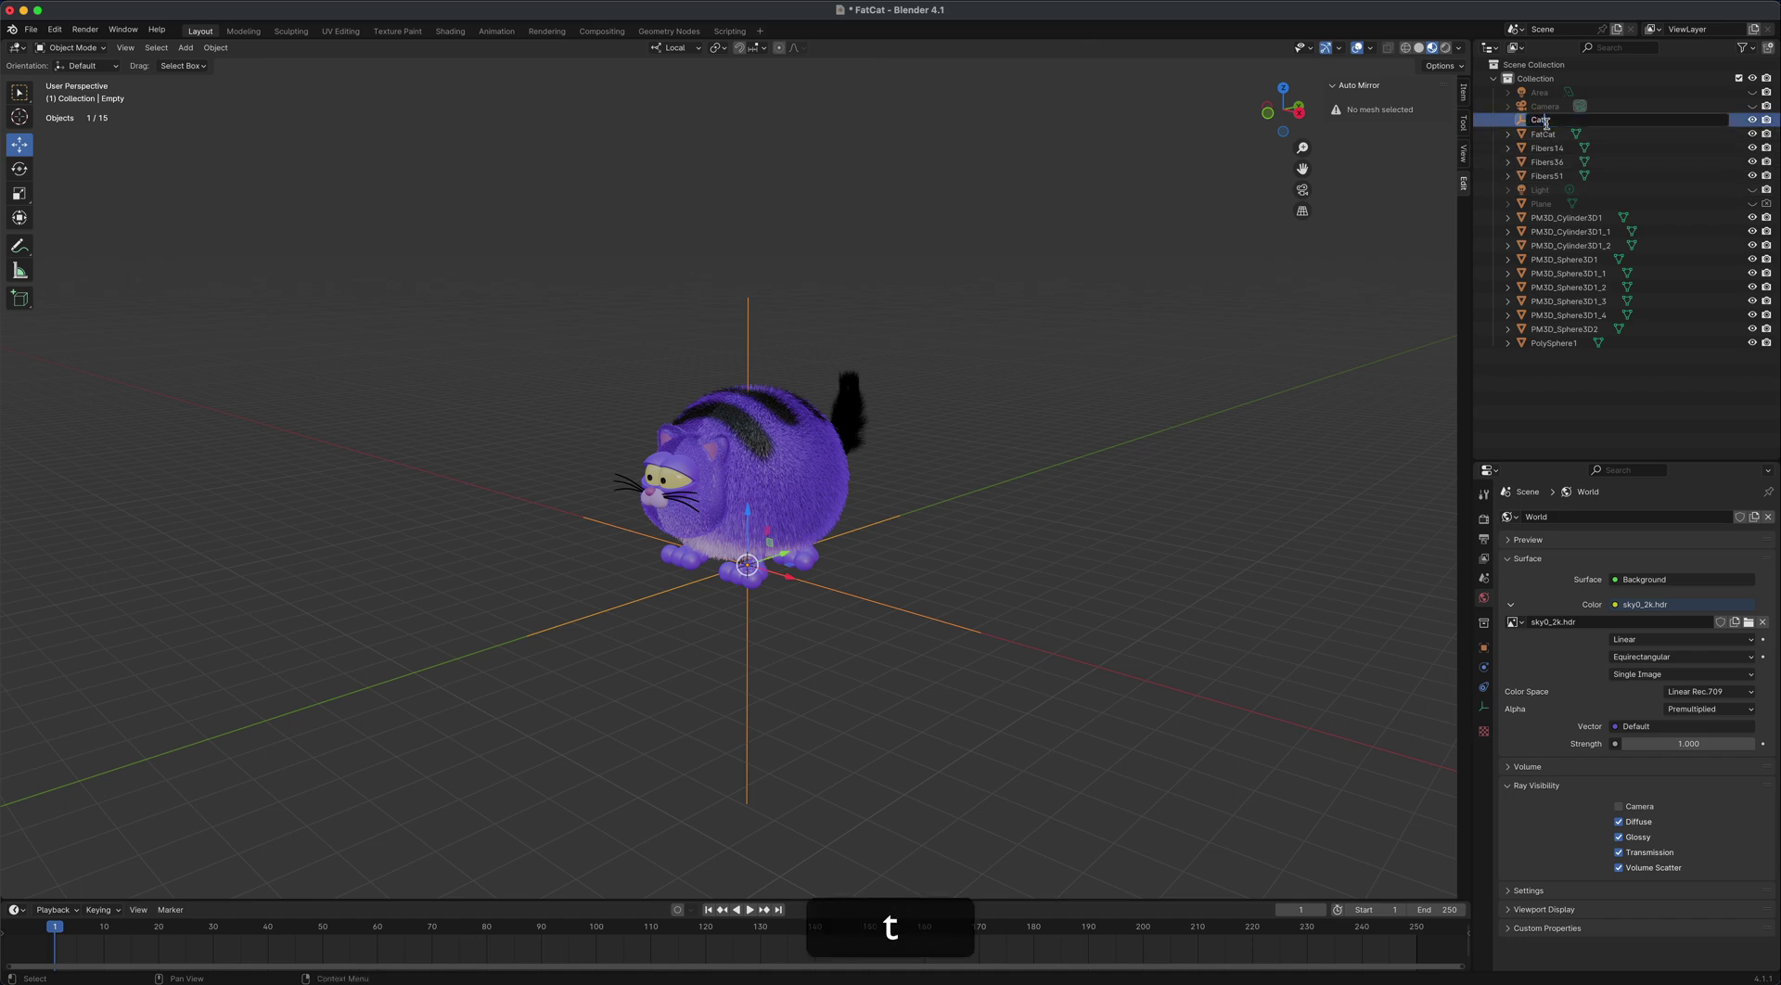
key(Return)
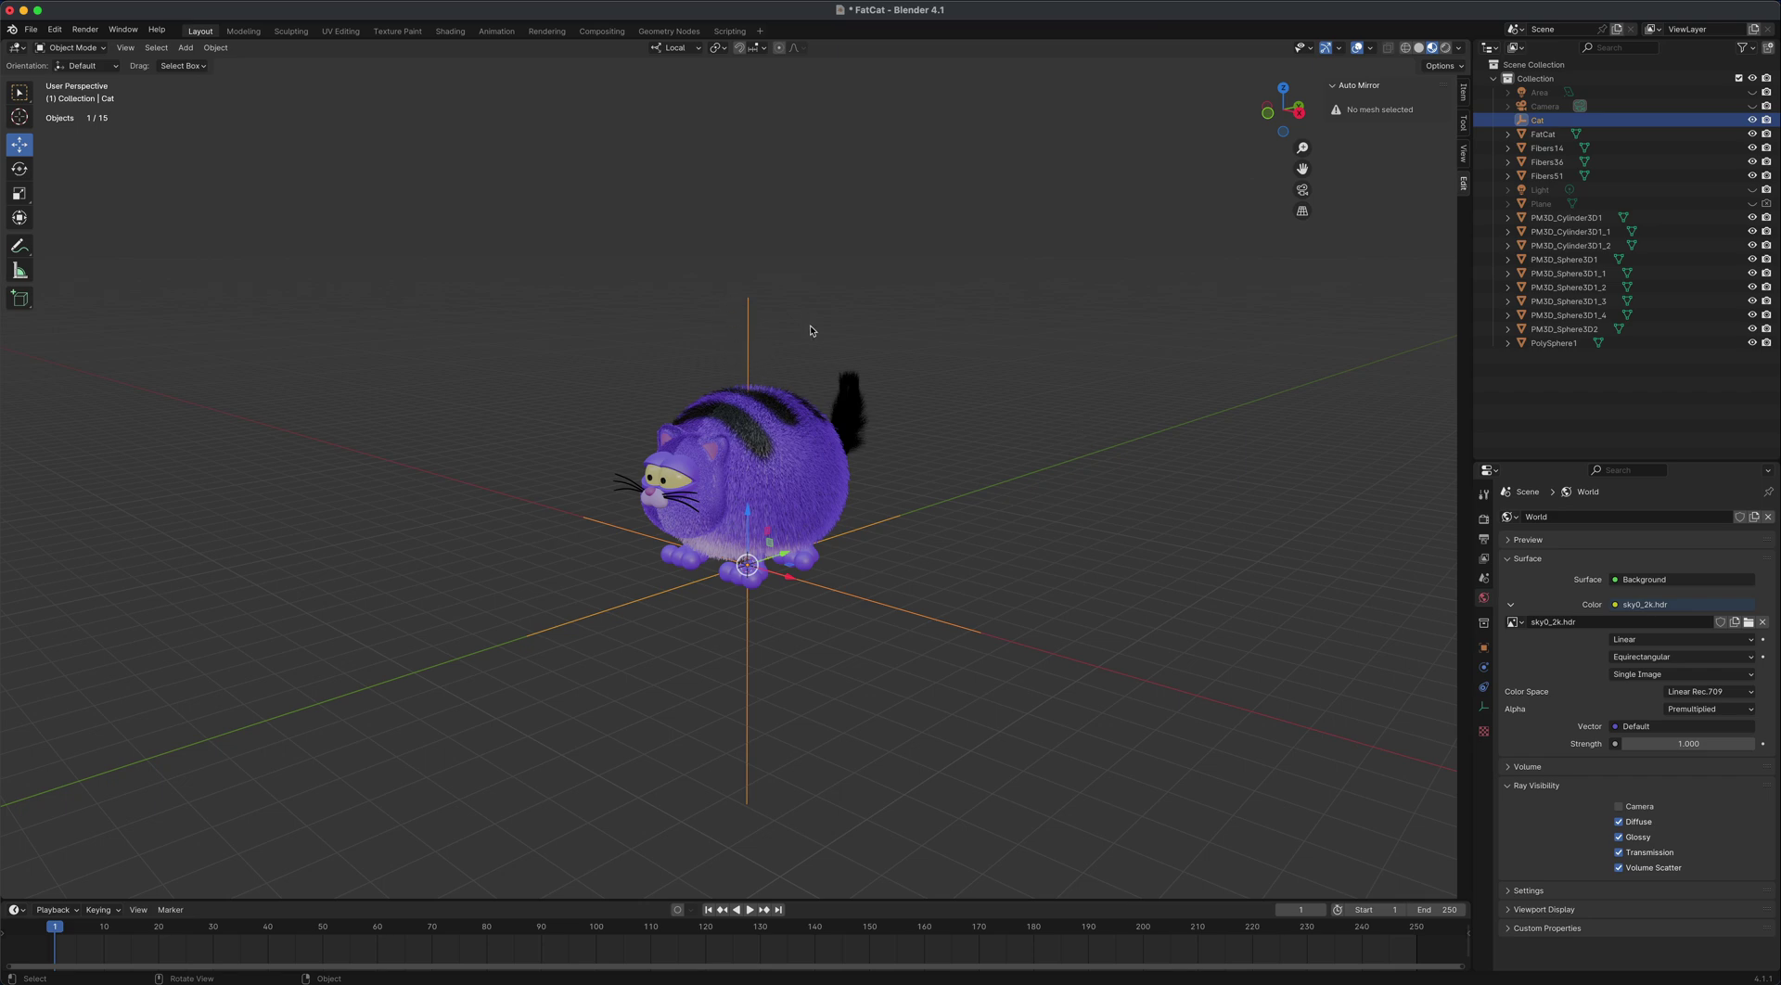
- Parent the cat's 14 meshes to the Cat empty with Object parenting, checking the Outliner hierarchy
key(super+i)
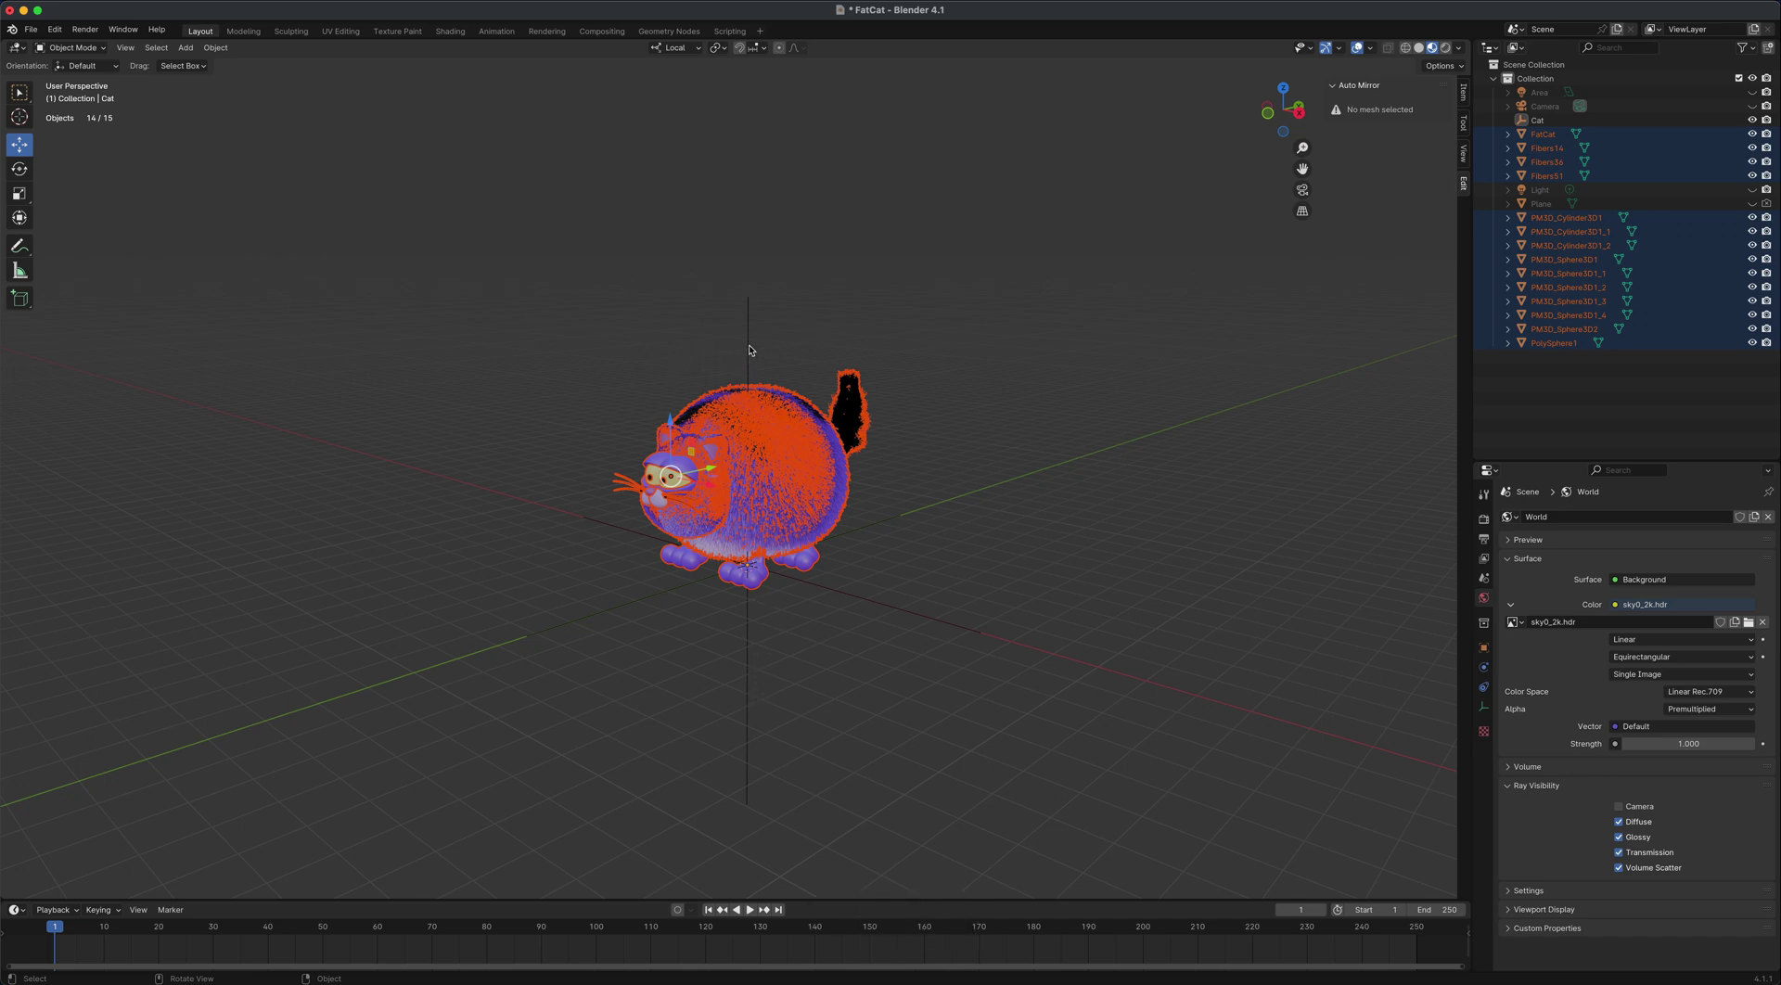
key(shift)
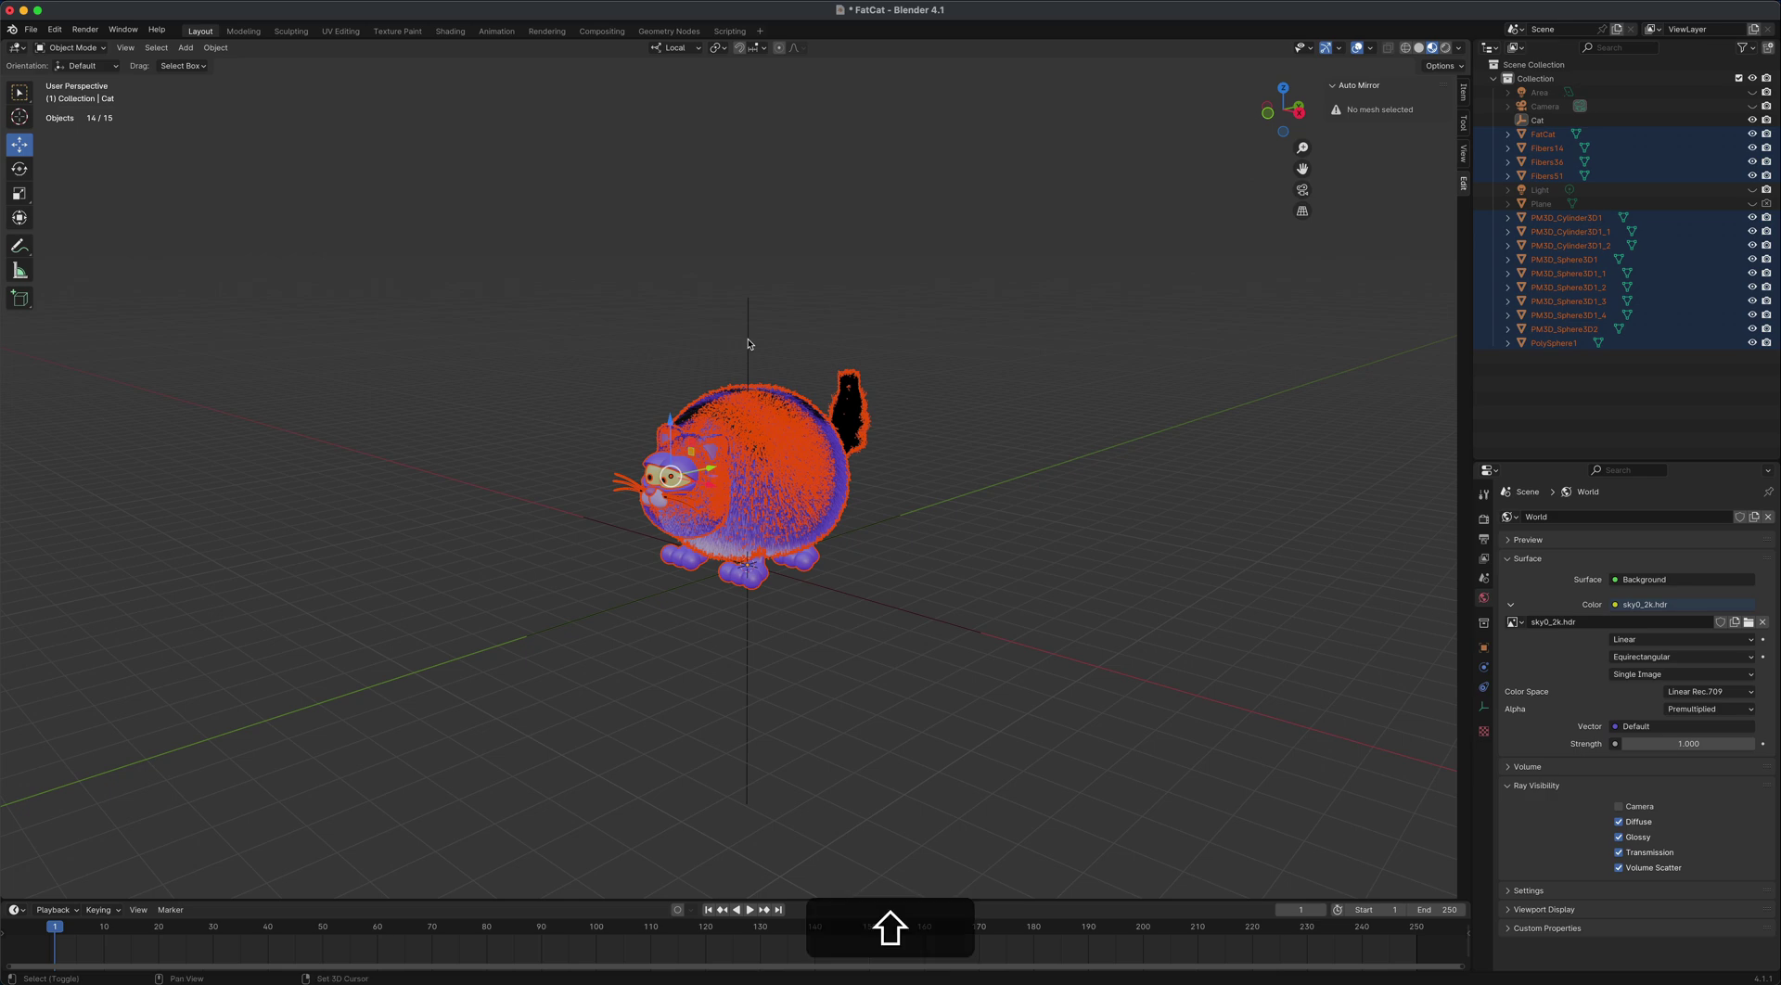
shift+click(749, 343)
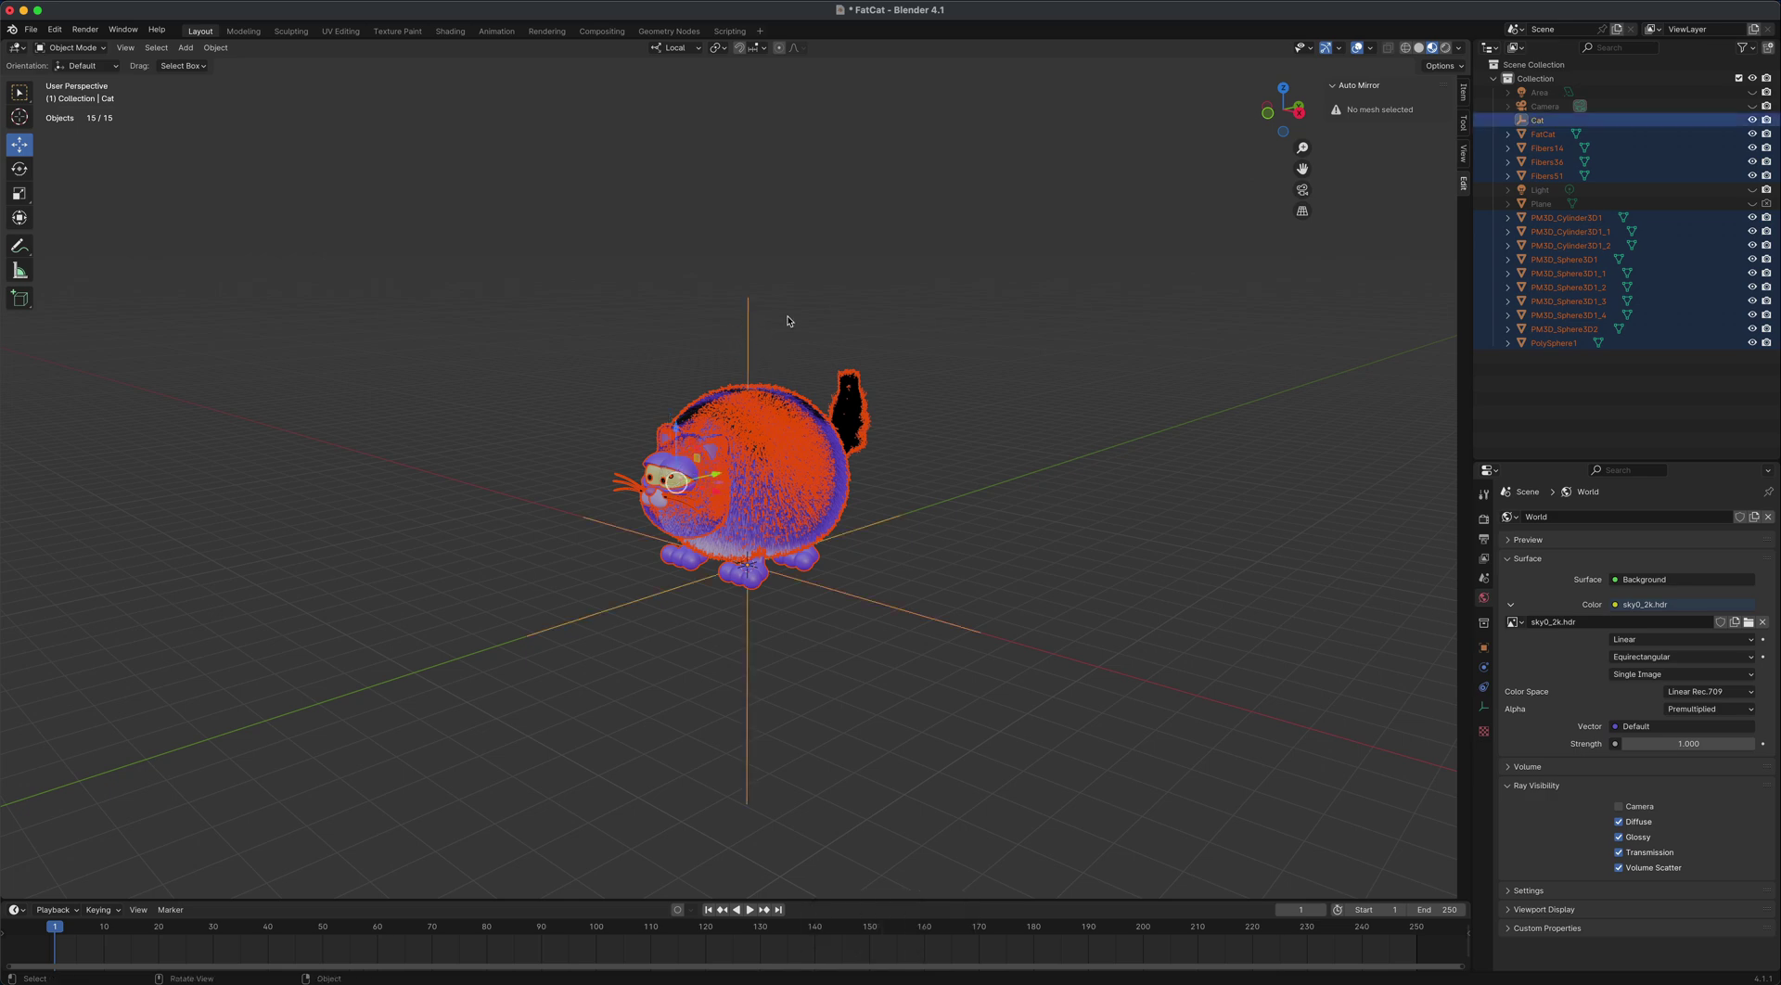
key(super+p)
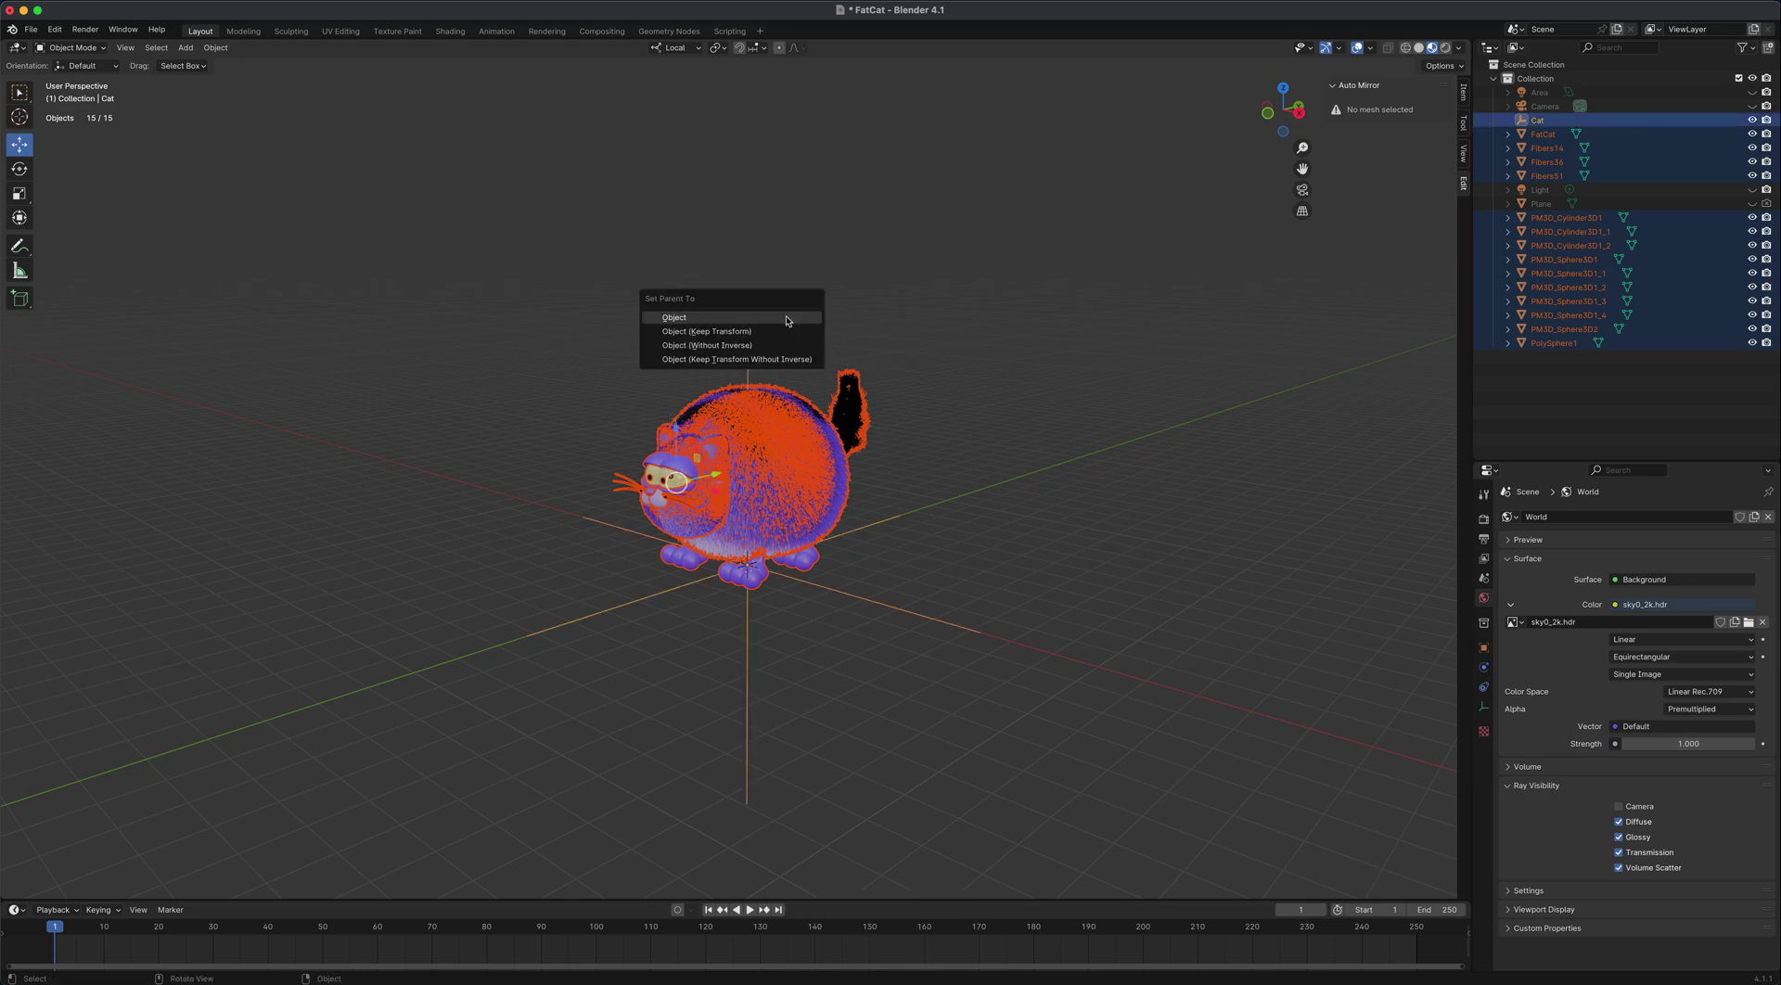
click(695, 319)
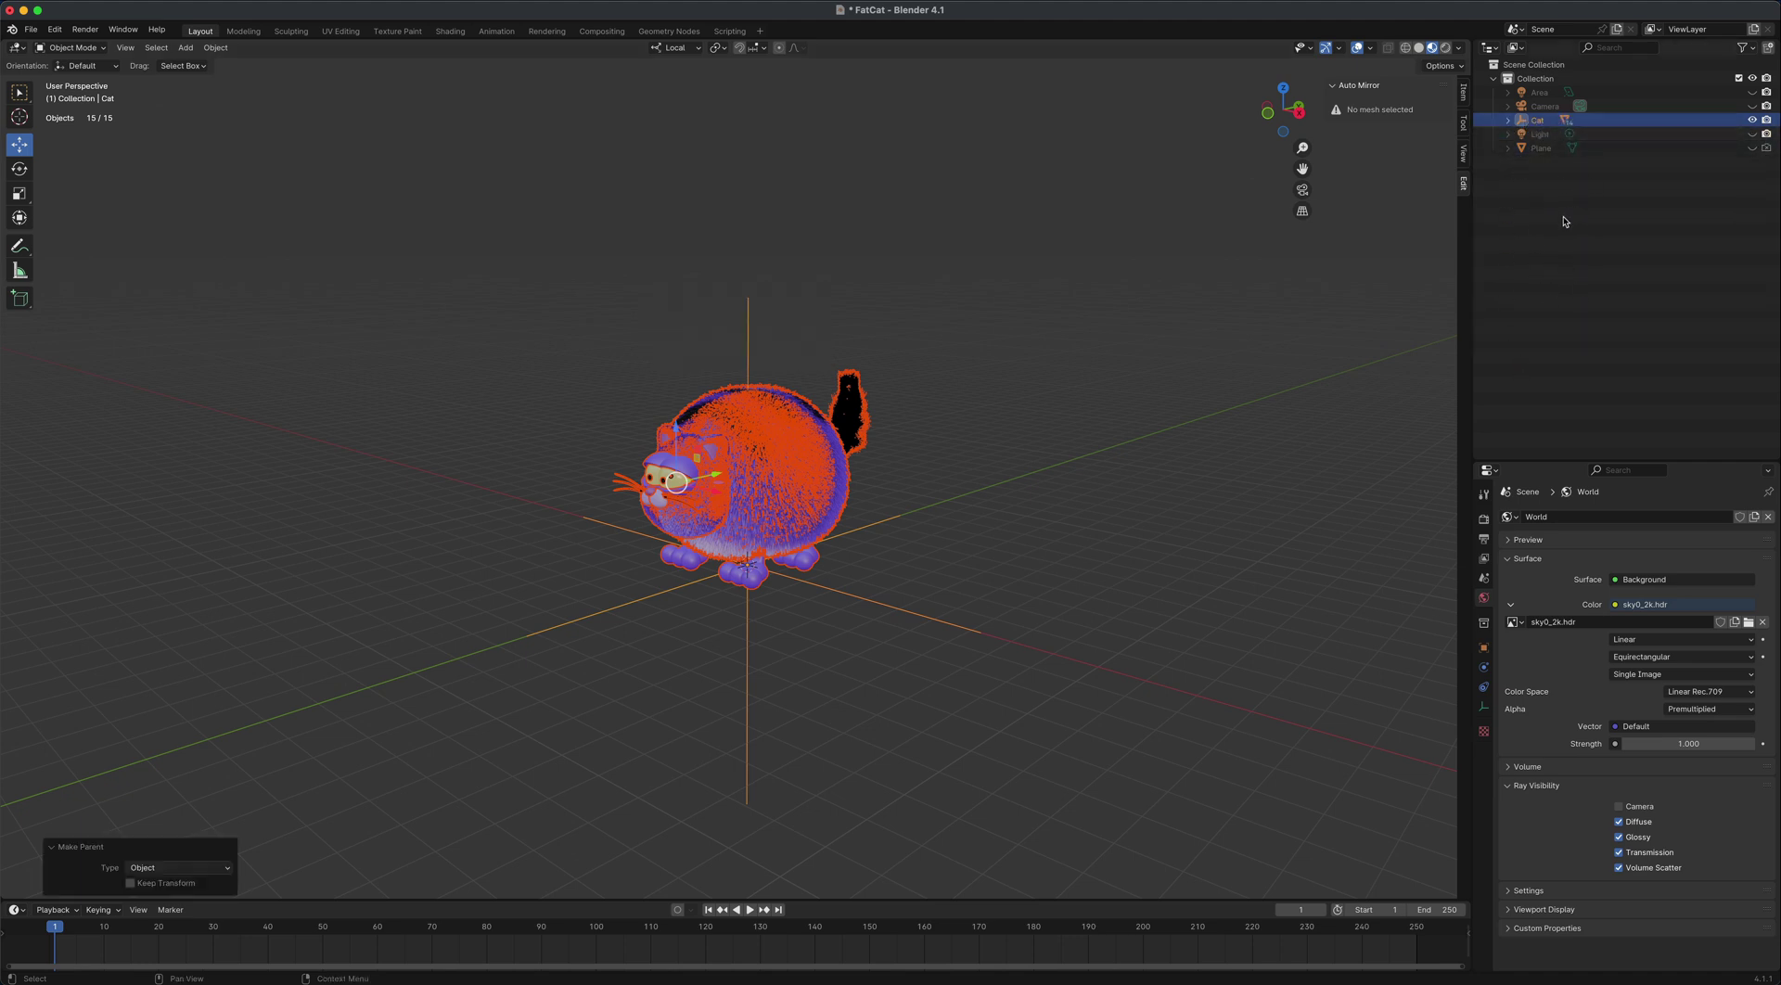
click(1508, 121)
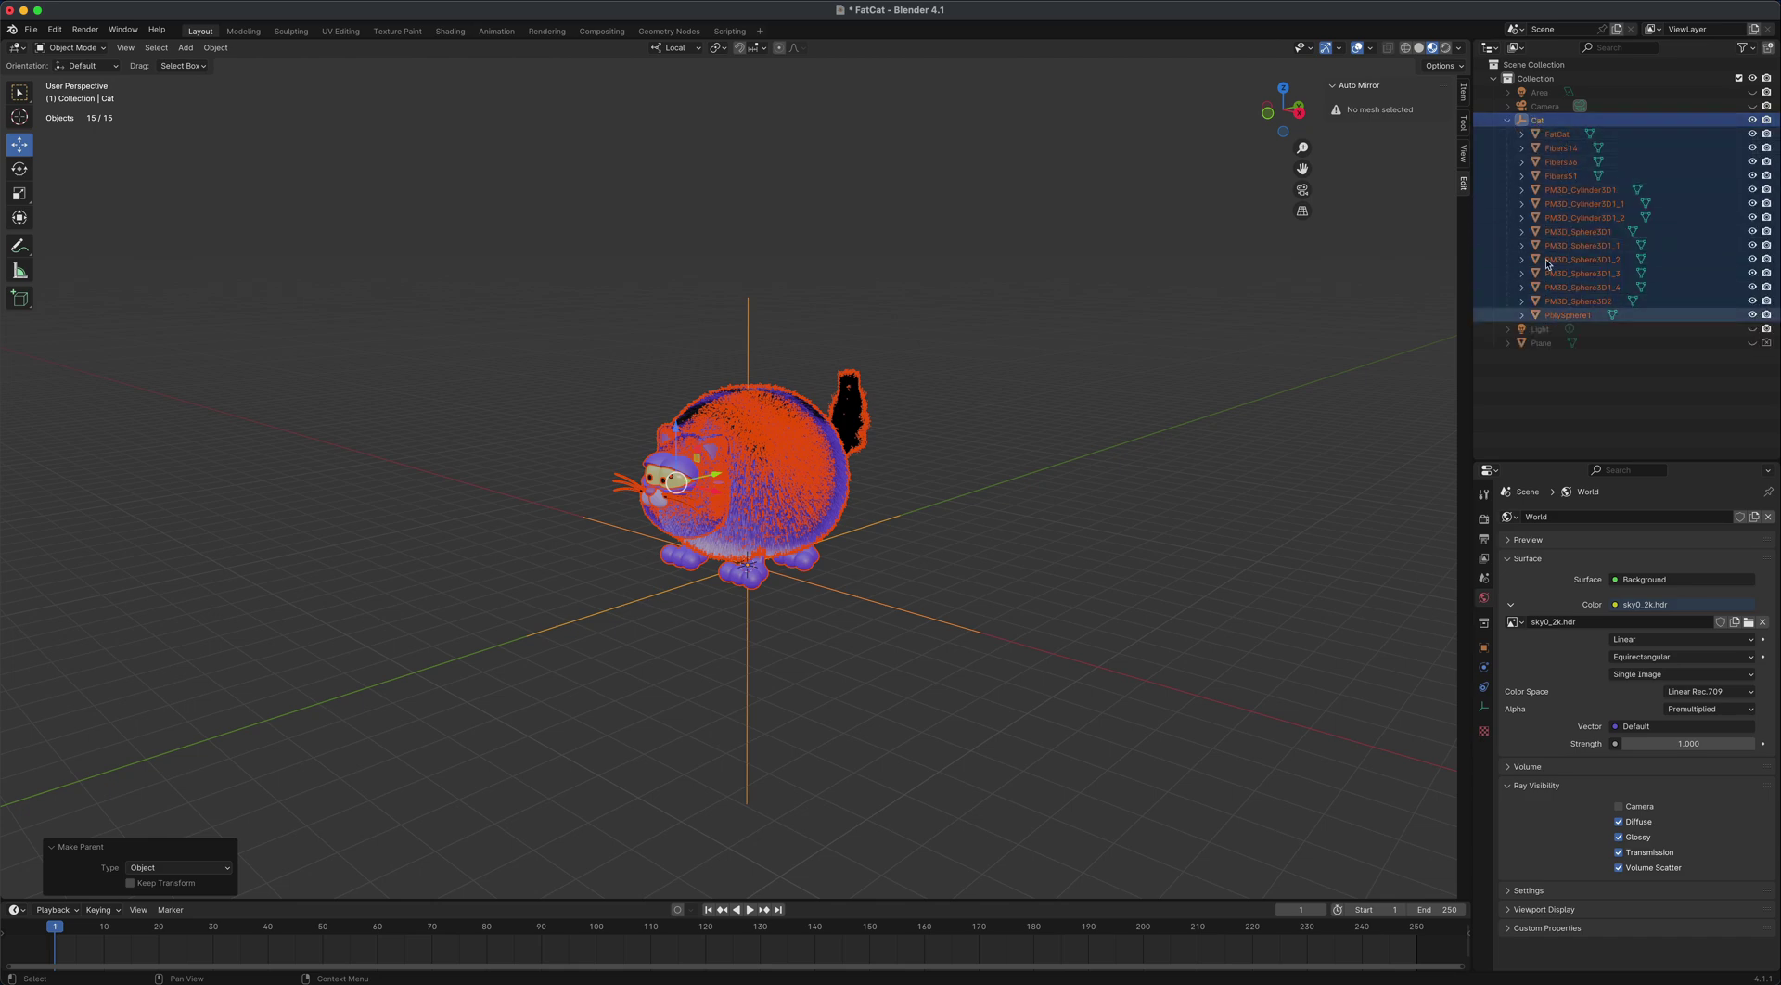
click(1508, 122)
click(533, 673)
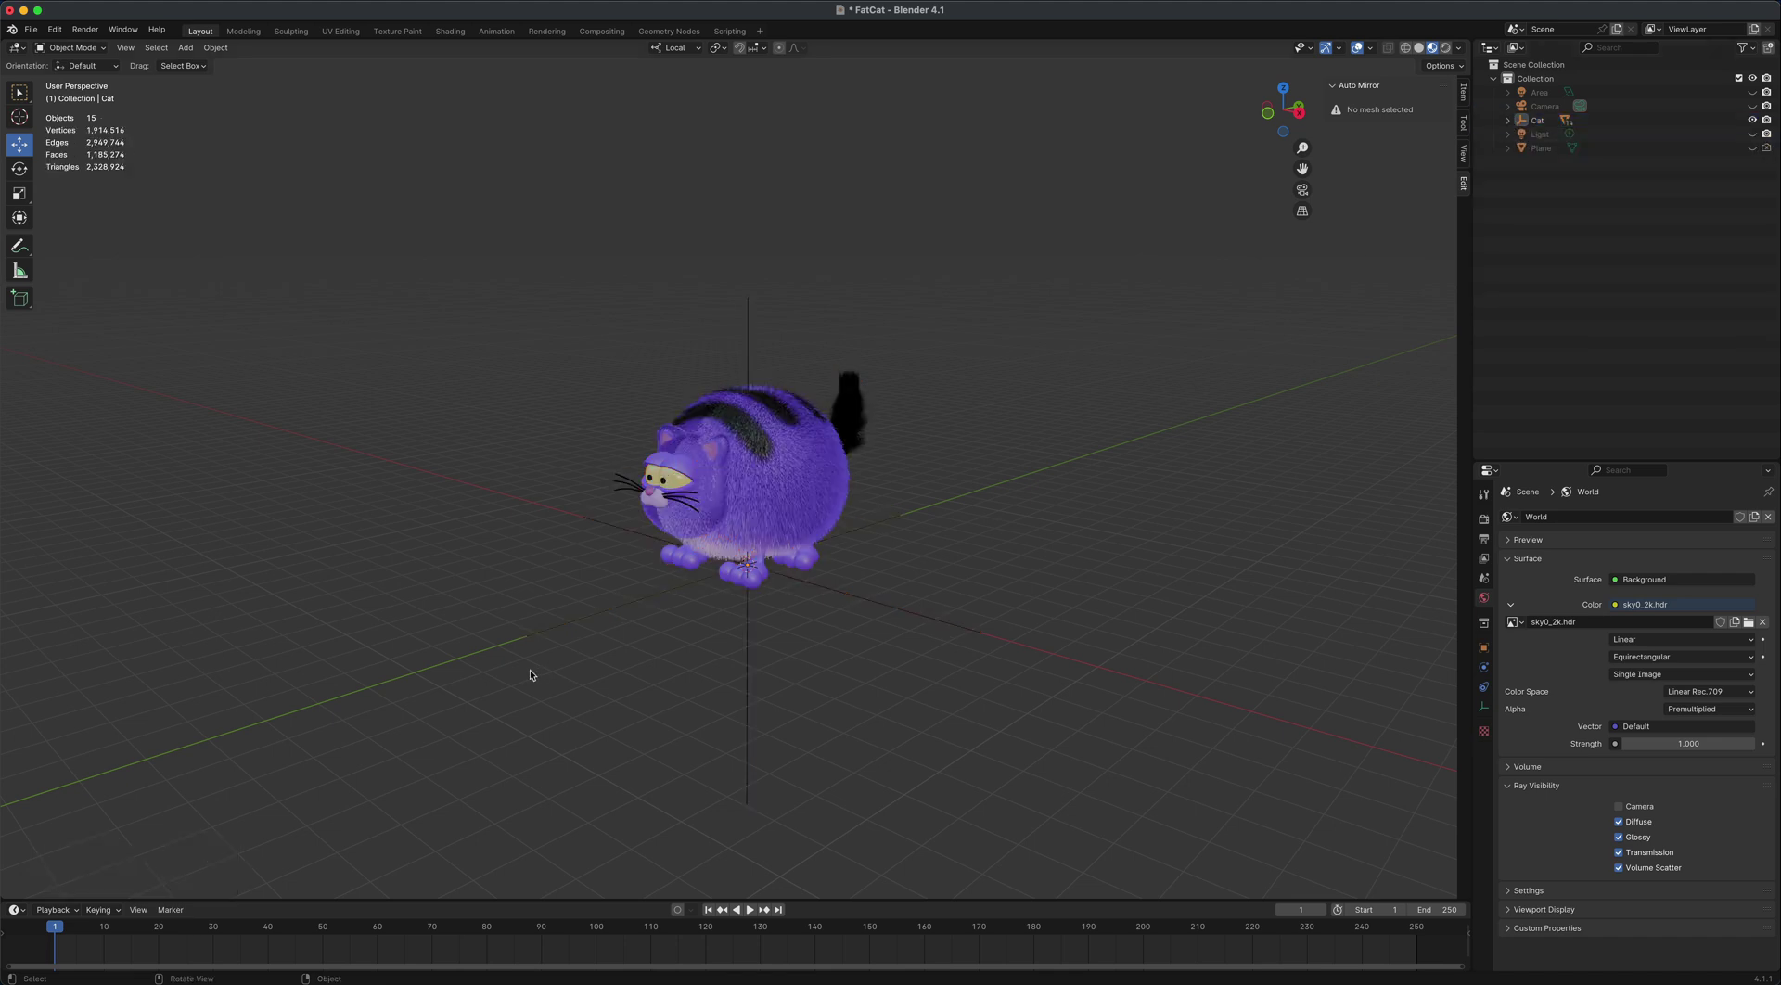
- Select the Cat empty and rotate the whole cat to -12.4° about its local Z axis
drag(668, 660, 805, 702)
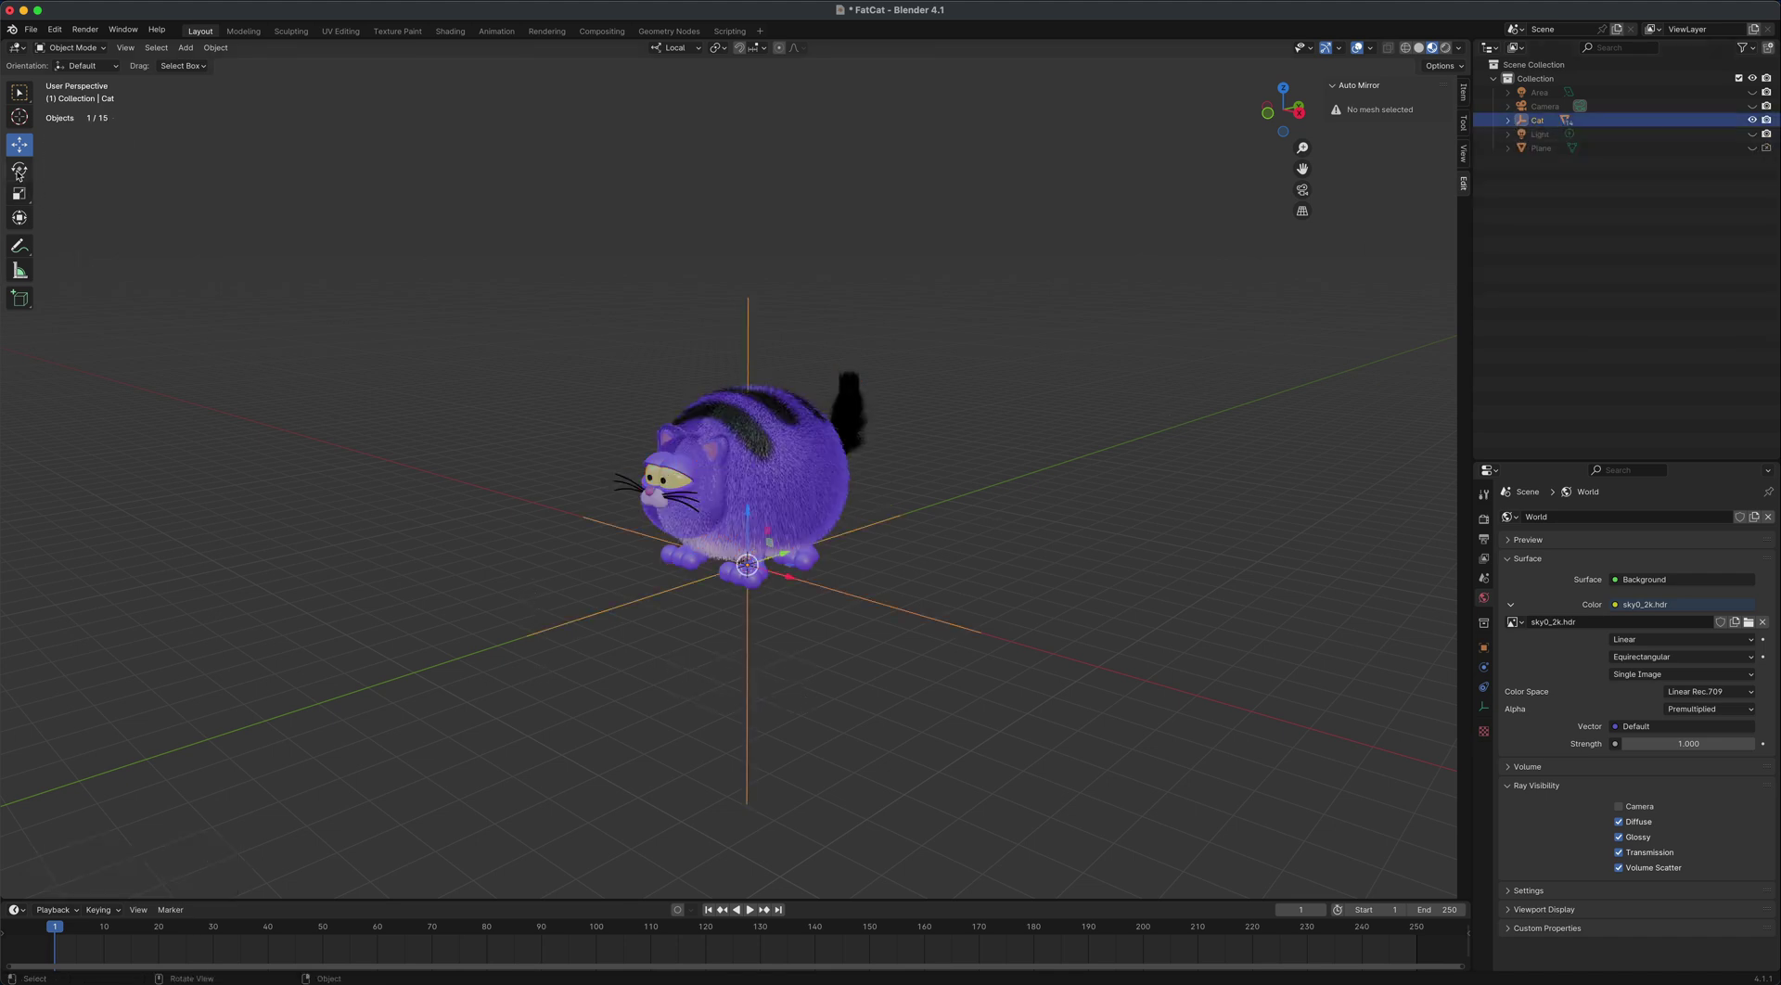
click(18, 171)
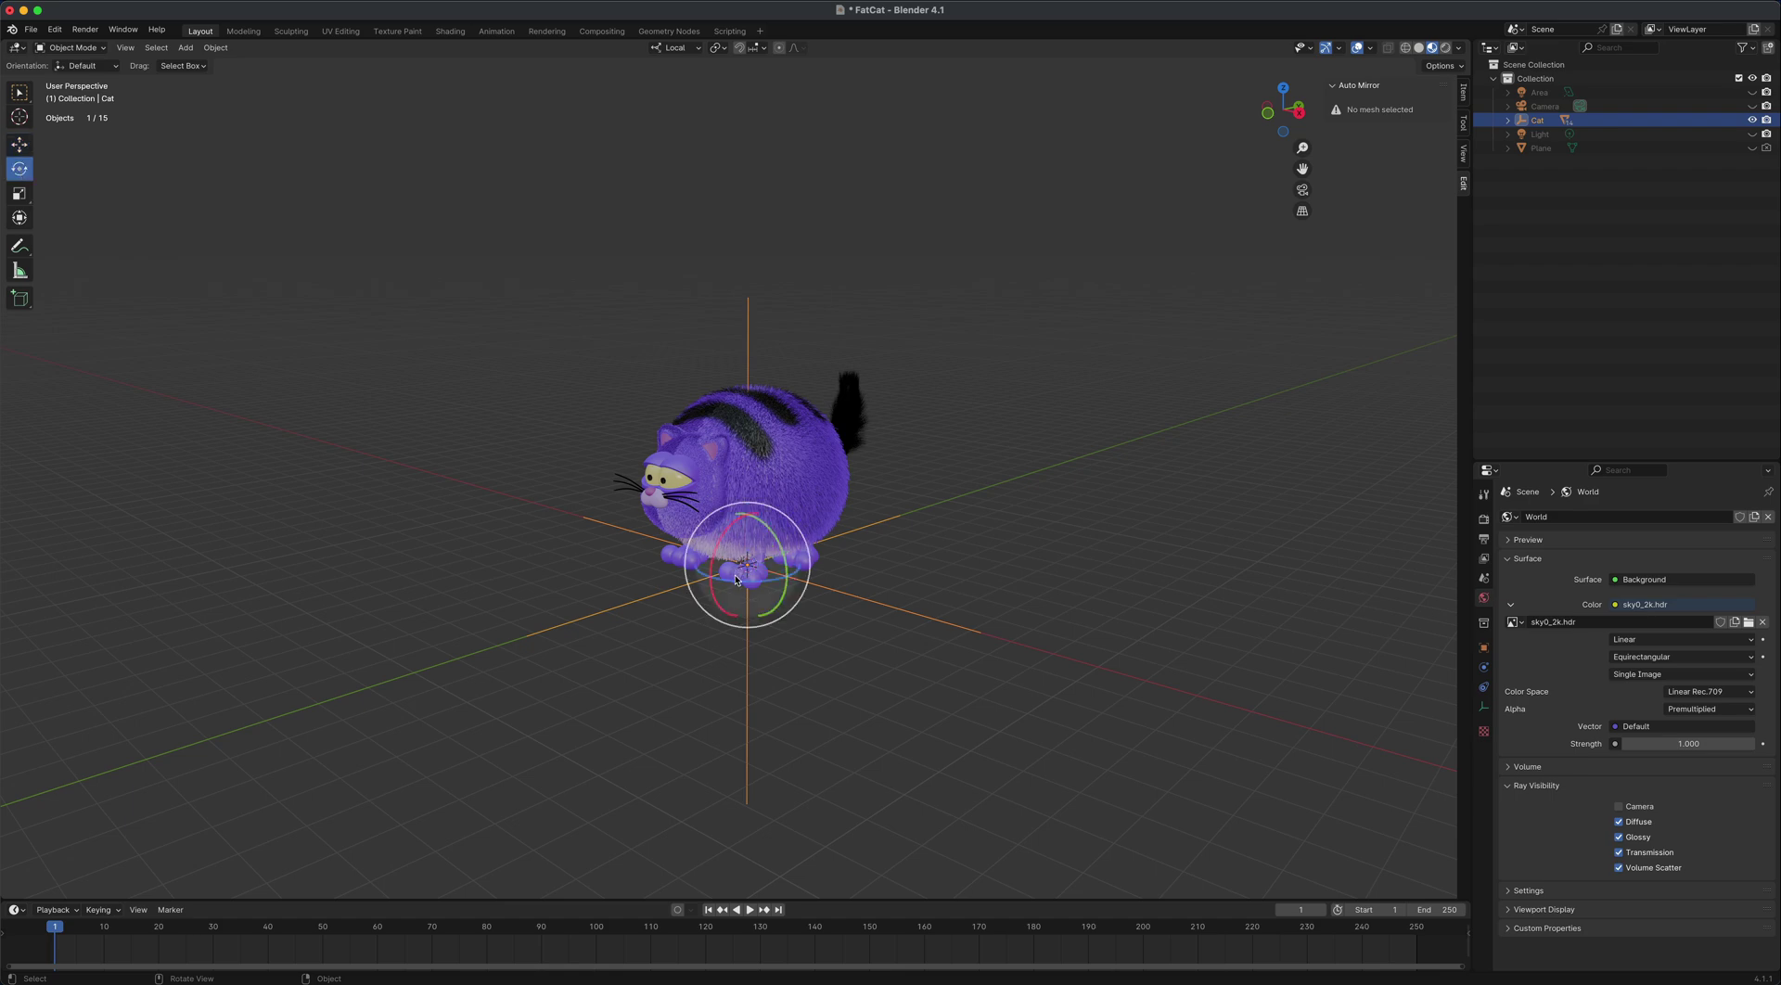
drag(737, 579, 452, 569)
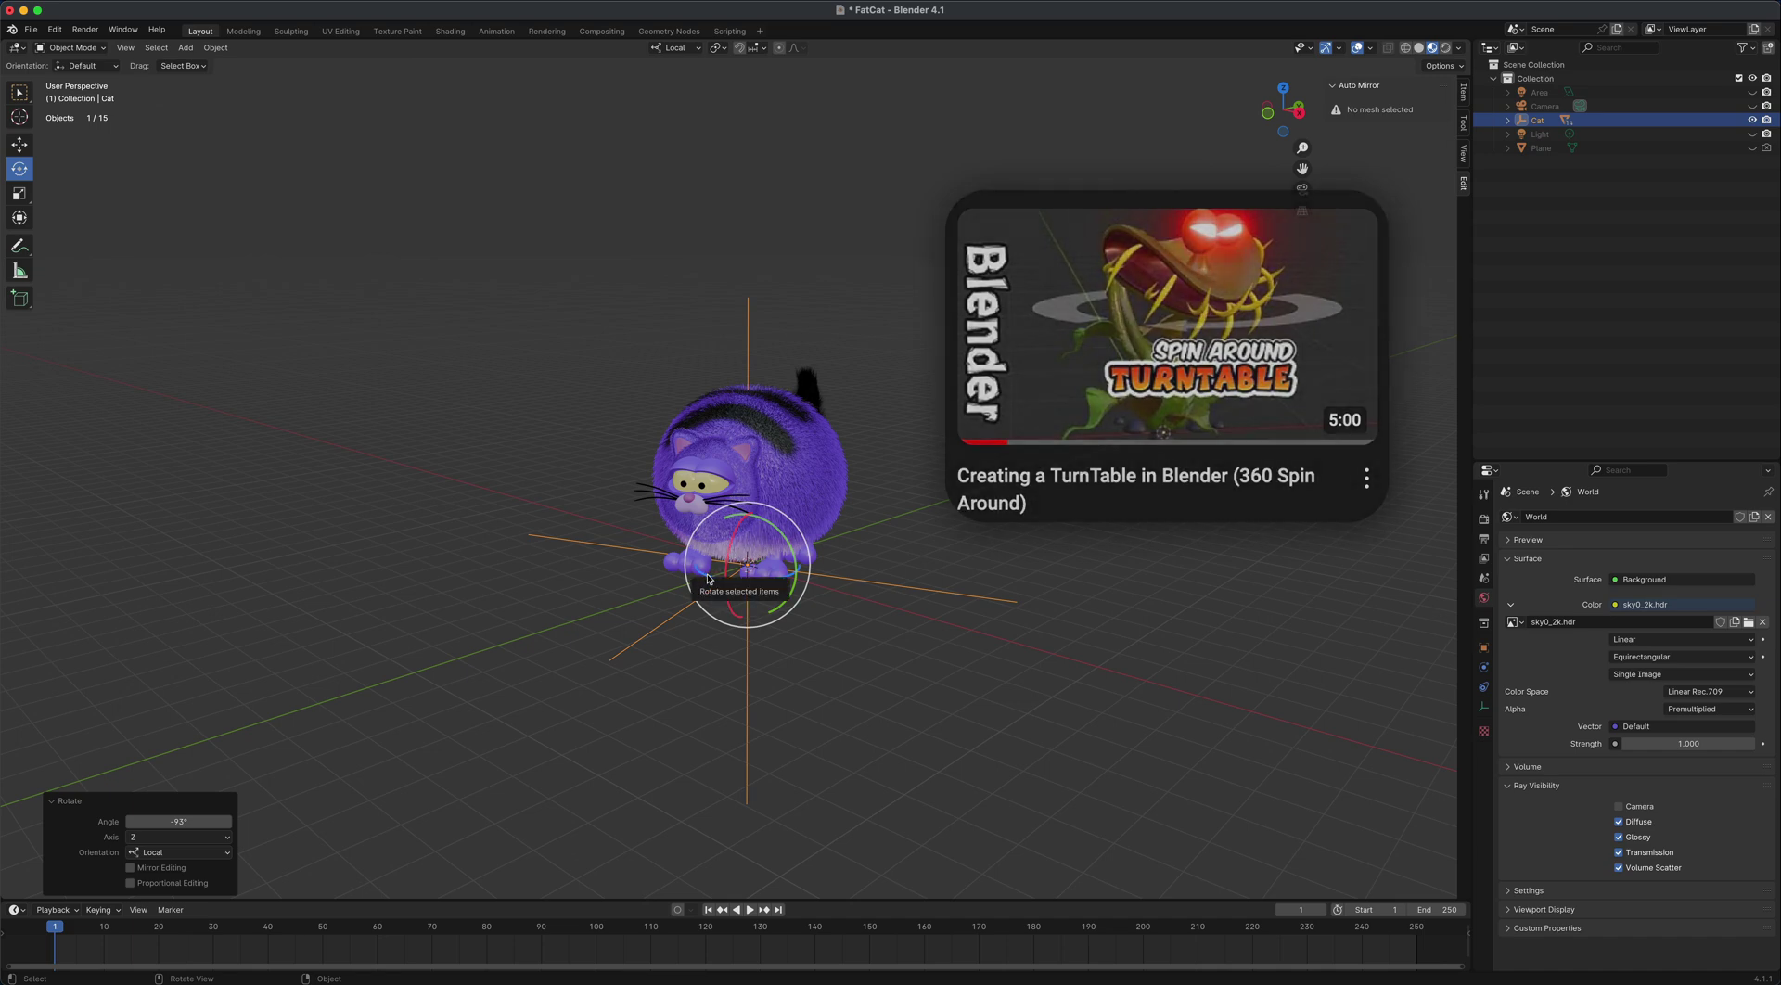
drag(705, 584, 770, 584)
click(986, 688)
scroll(986, 689, up, 2)
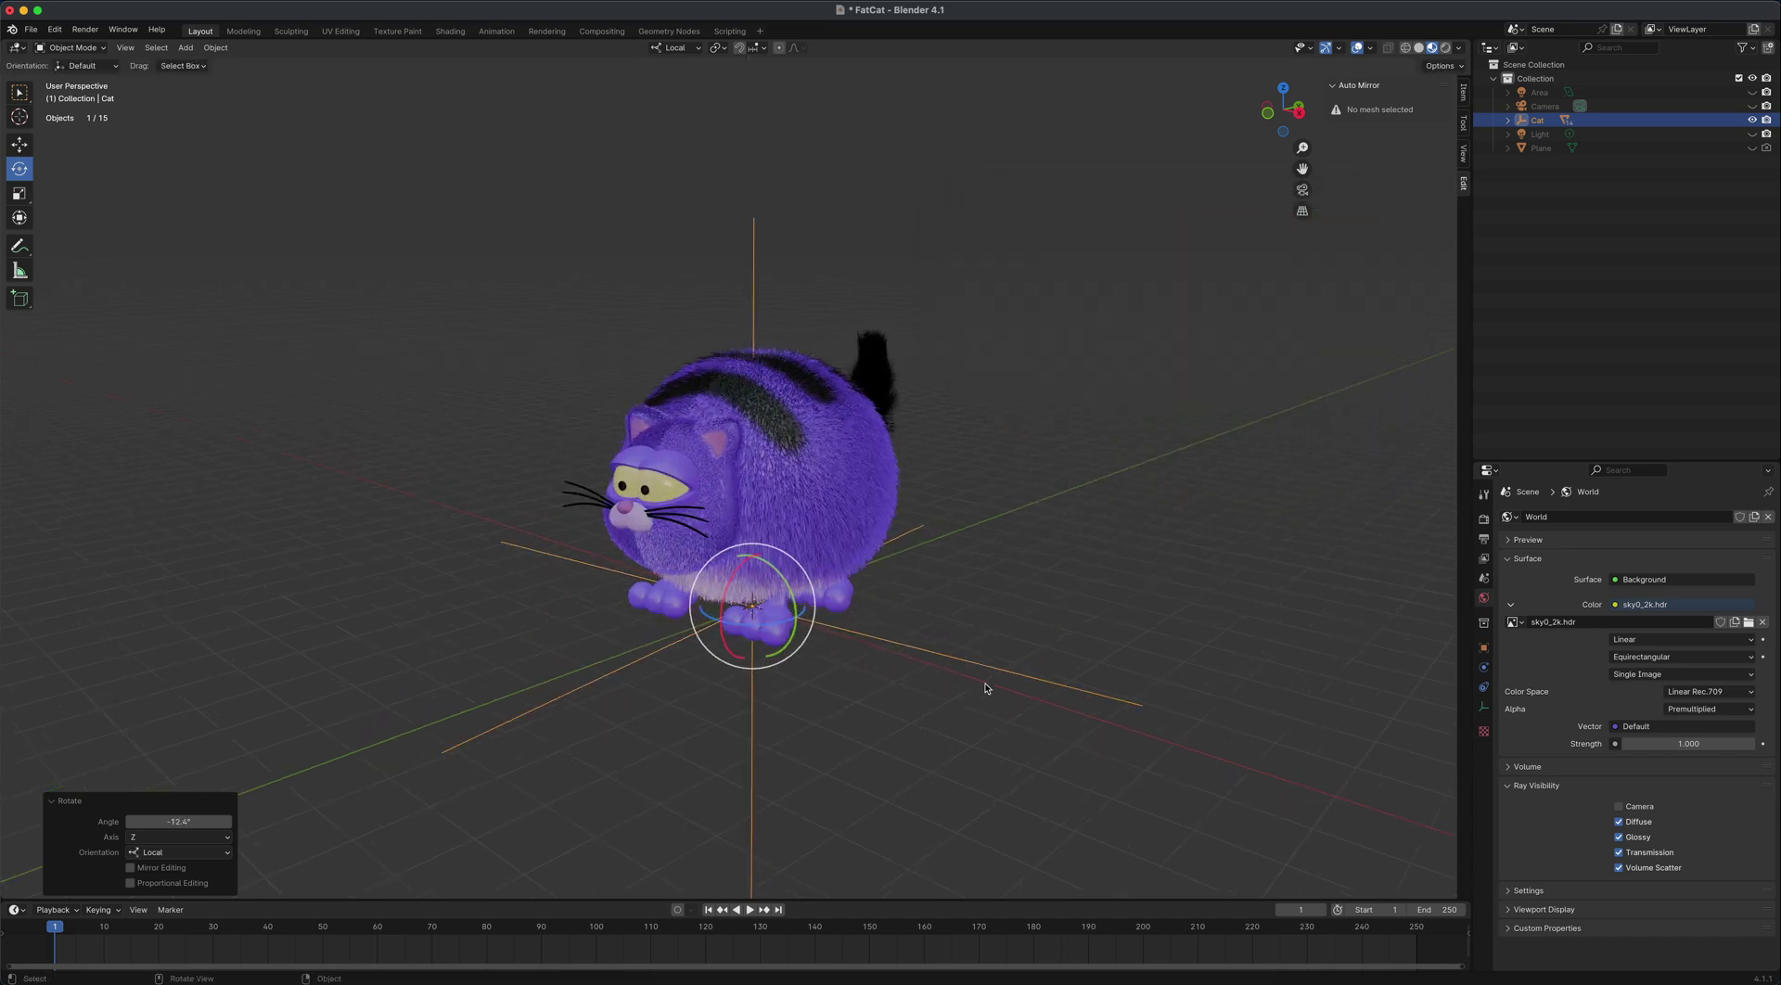